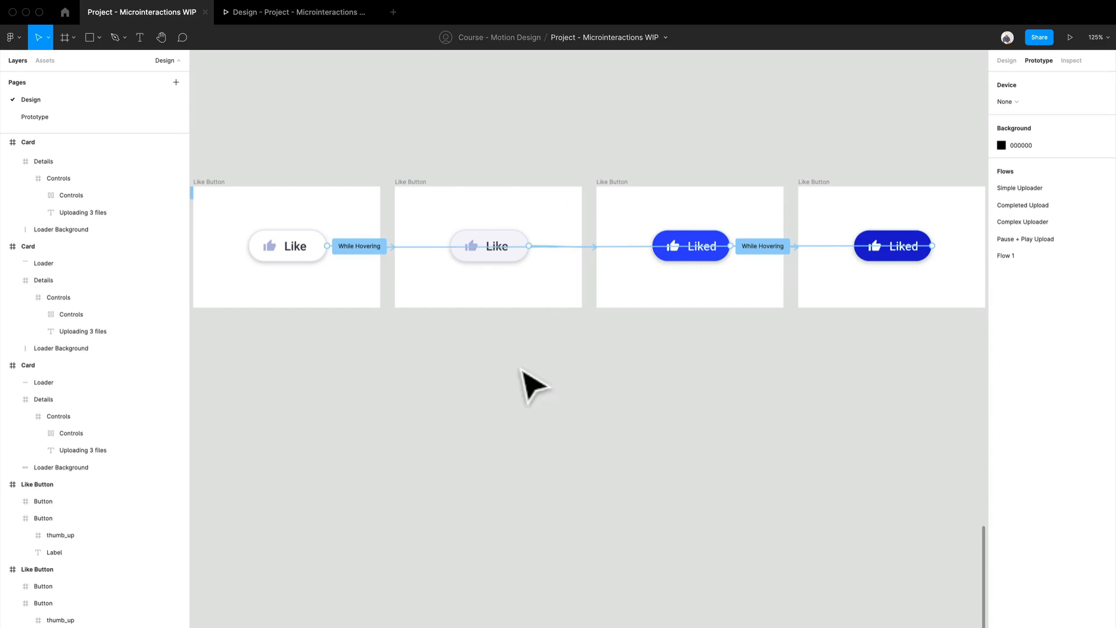
Duplicate the first Like Button frame into the empty space directly below the existing row of frames
click(1007, 60)
scroll(474, 454, down, 3)
scroll(491, 352, left, 4)
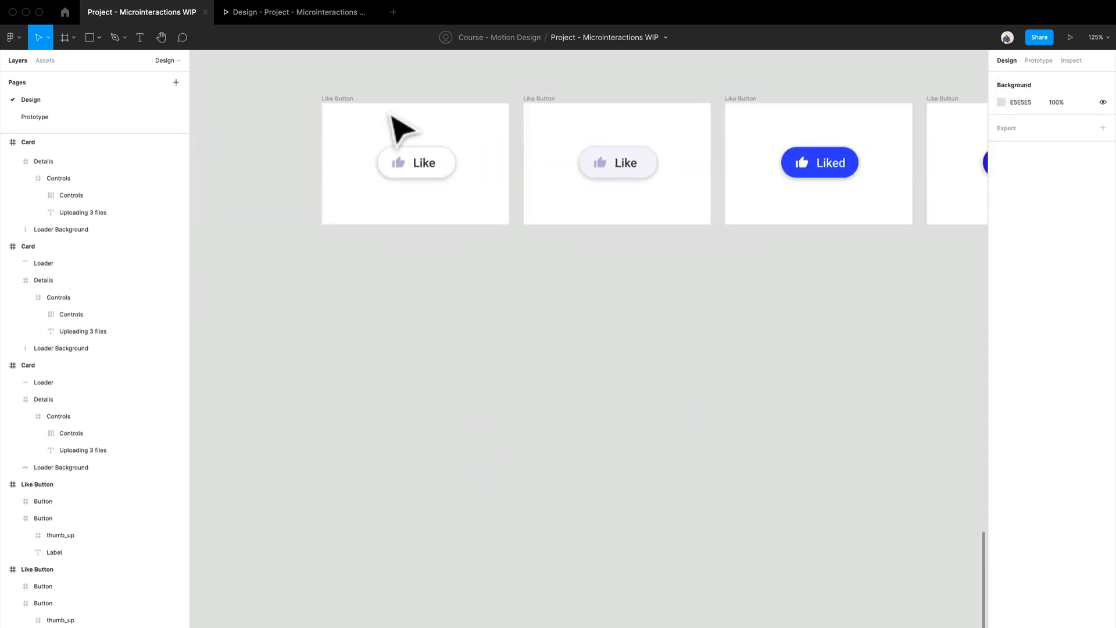
click(357, 120)
drag(357, 119, 361, 372)
click(716, 357)
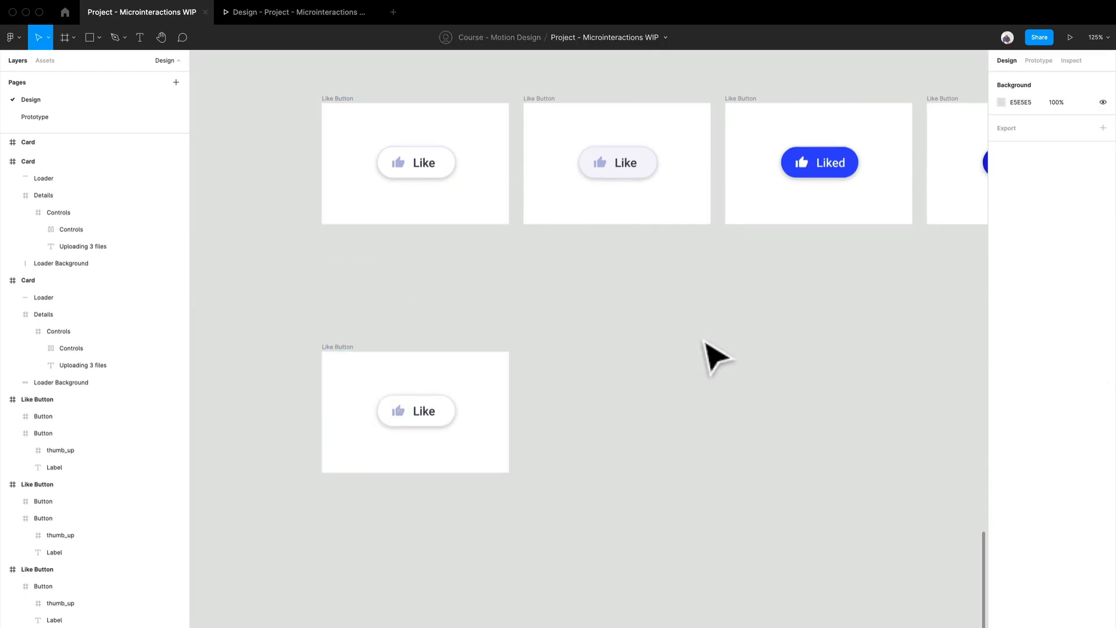
Delete the While Hovering interaction attached to the button in the duplicated frame
click(1037, 62)
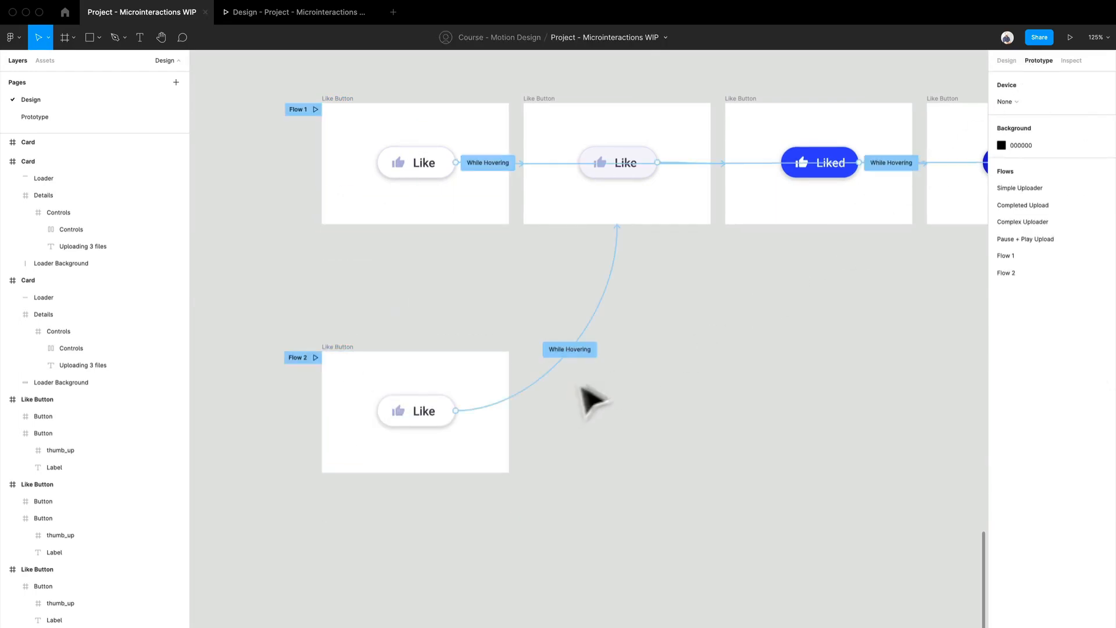
click(571, 351)
key(Delete)
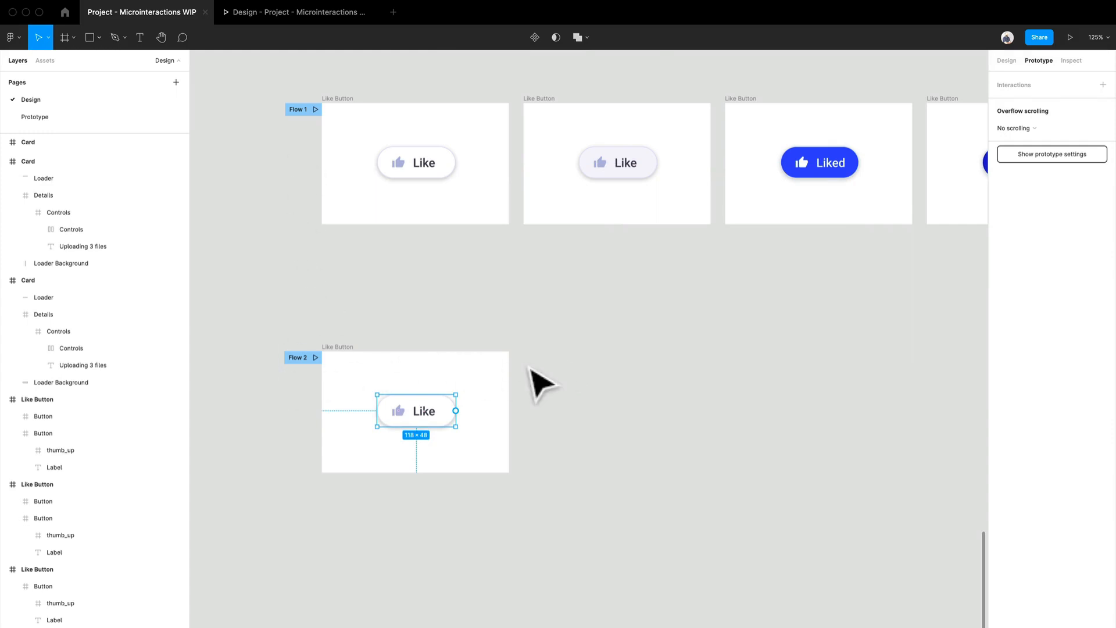
click(548, 417)
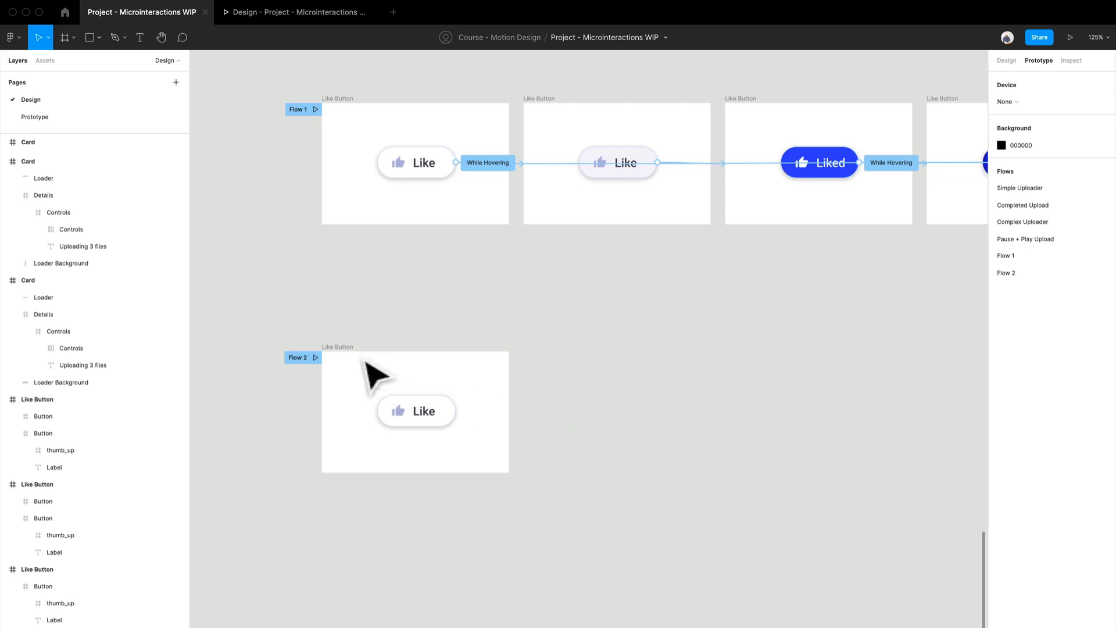
Duplicate the lower Like Button frame to its right and select the thumb_up icon in the new copy
drag(369, 373, 551, 359)
scroll(615, 424, up, 10)
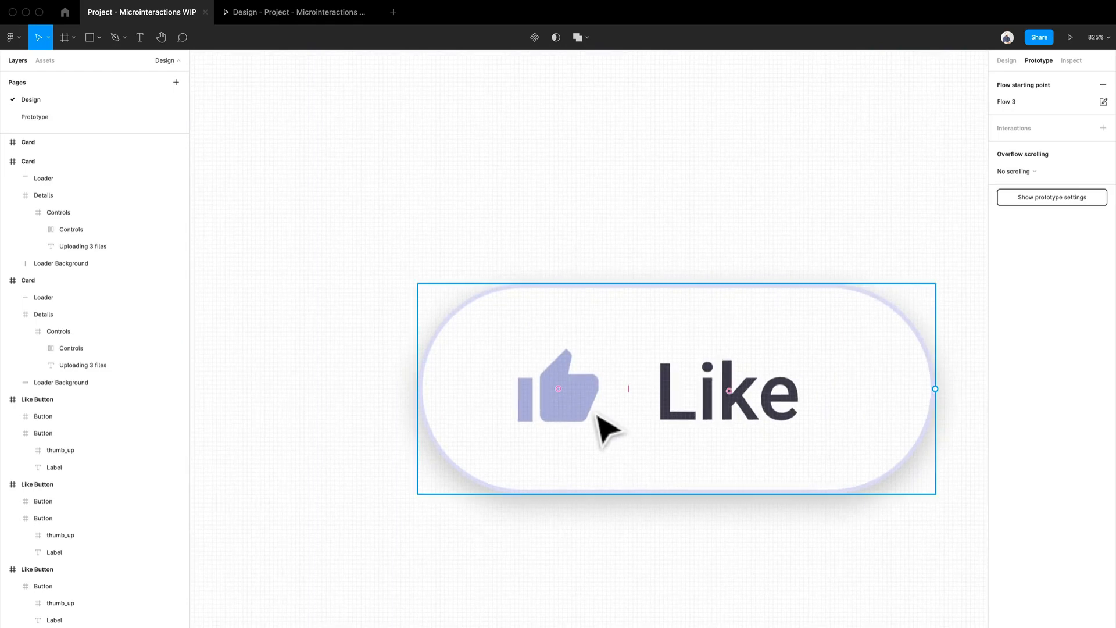
double_click(595, 417)
scroll(594, 416, up, 5)
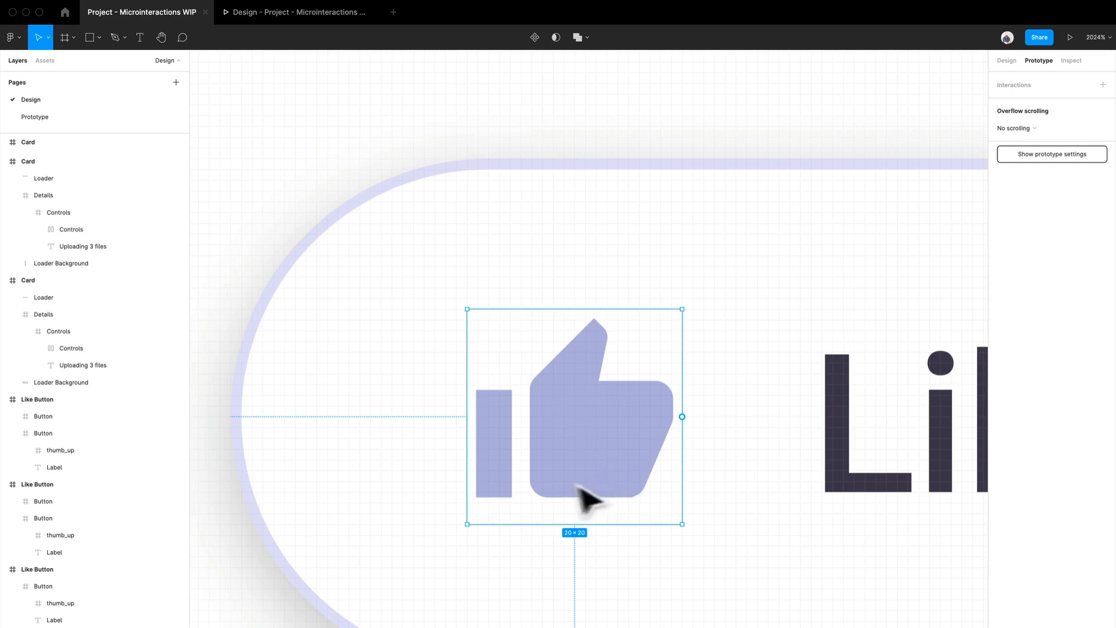
Return to the design properties and open the thumb shape's Vector inside the thumb_up icon for point editing
click(1008, 61)
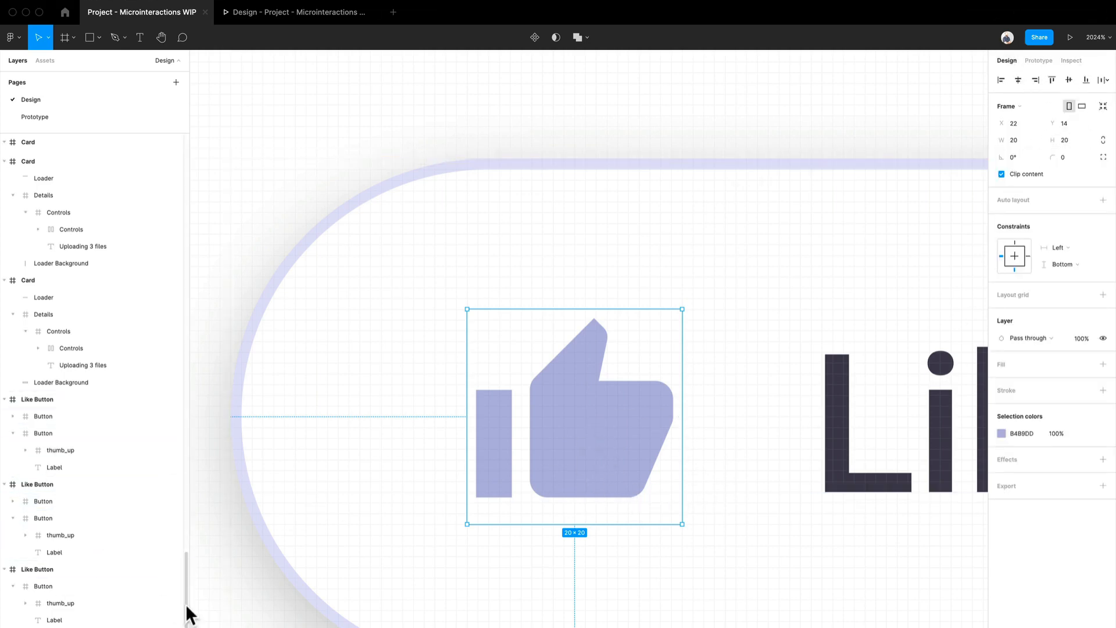
scroll(100, 598, down, 3)
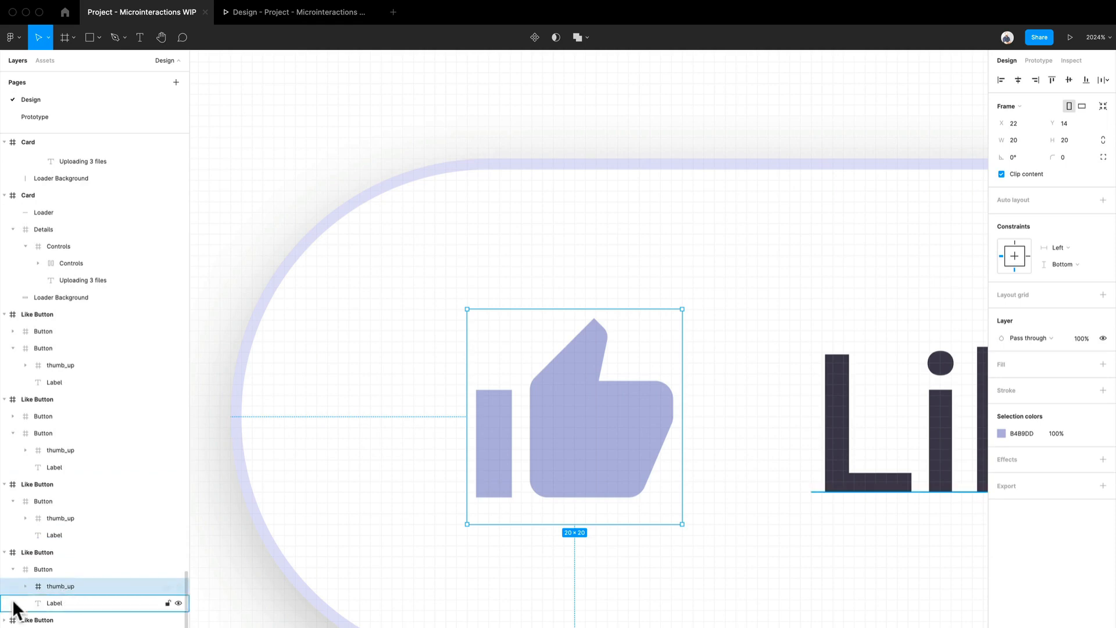
double_click(608, 444)
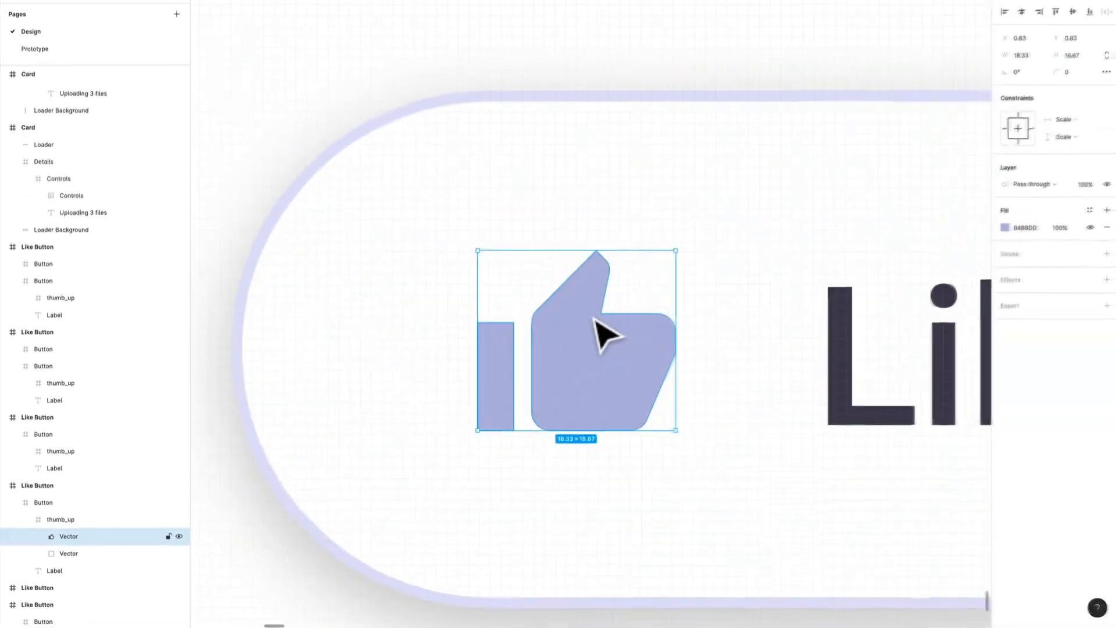
double_click(1070, 169)
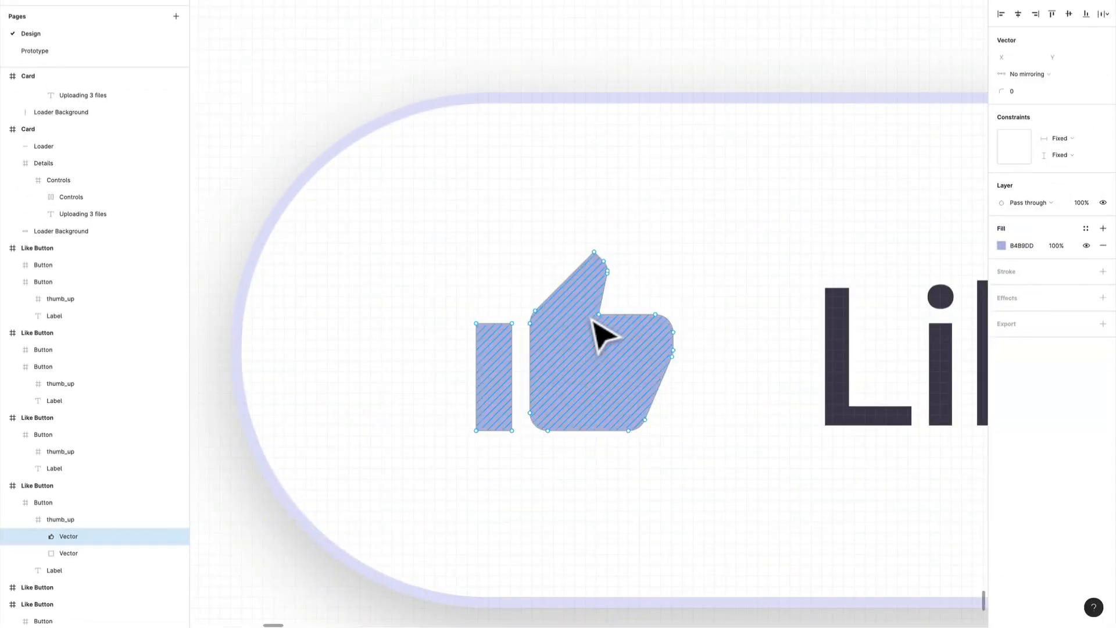
Move the three points on the right side of the thumb down onto the hand's upper edge at Y 6.67, left of the inner corner
scroll(593, 320, up, 5)
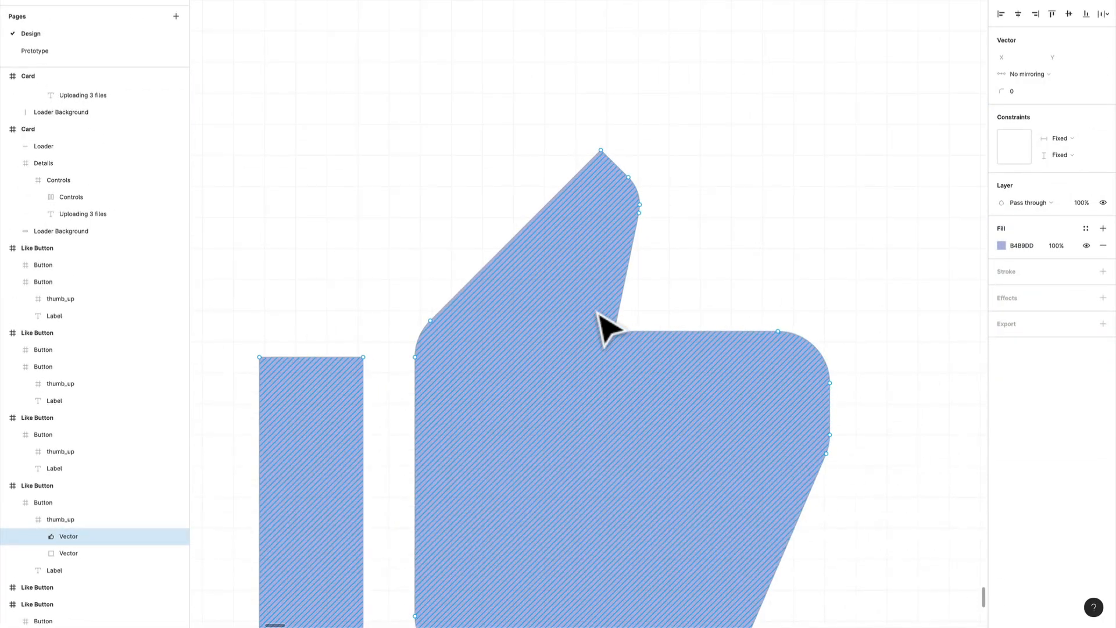
scroll(604, 326, up, 3)
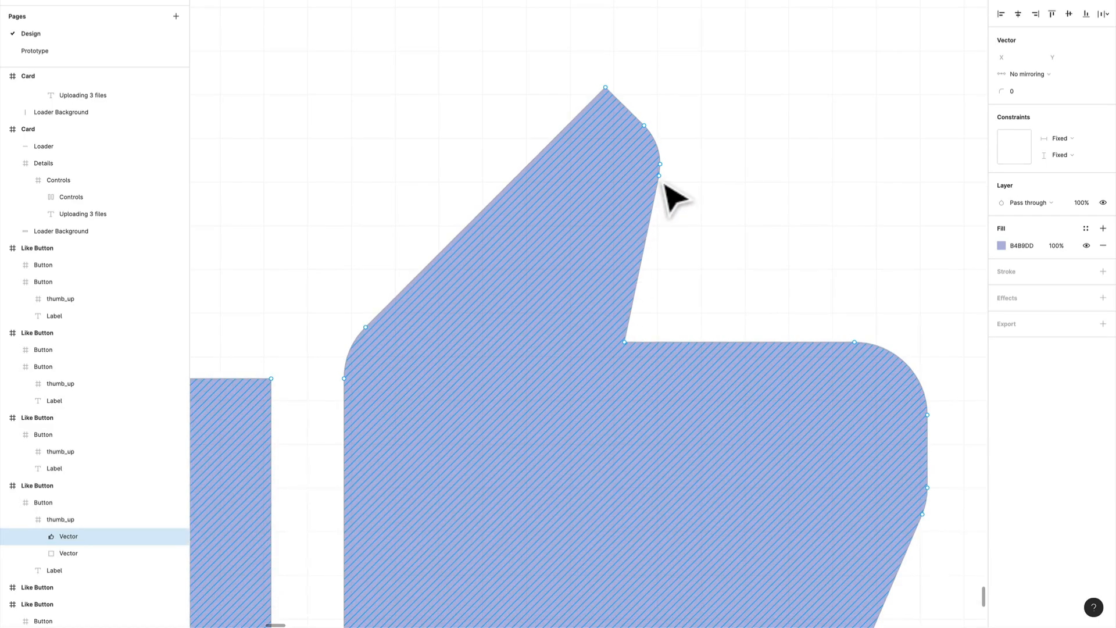
scroll(669, 195, up, 5)
scroll(668, 195, down, 5)
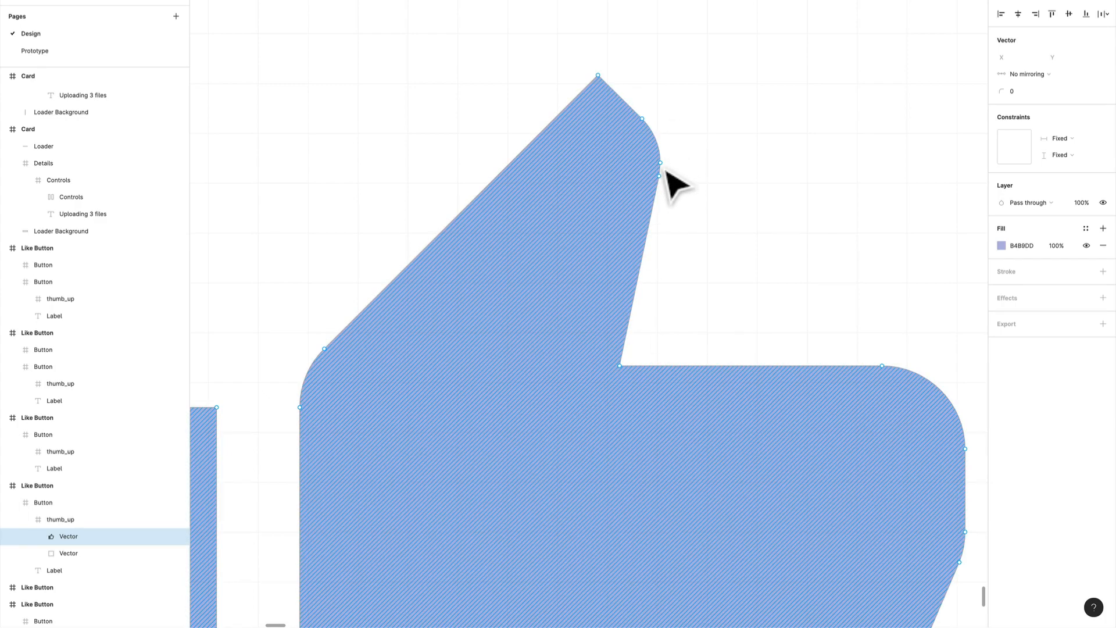
drag(664, 183, 617, 369)
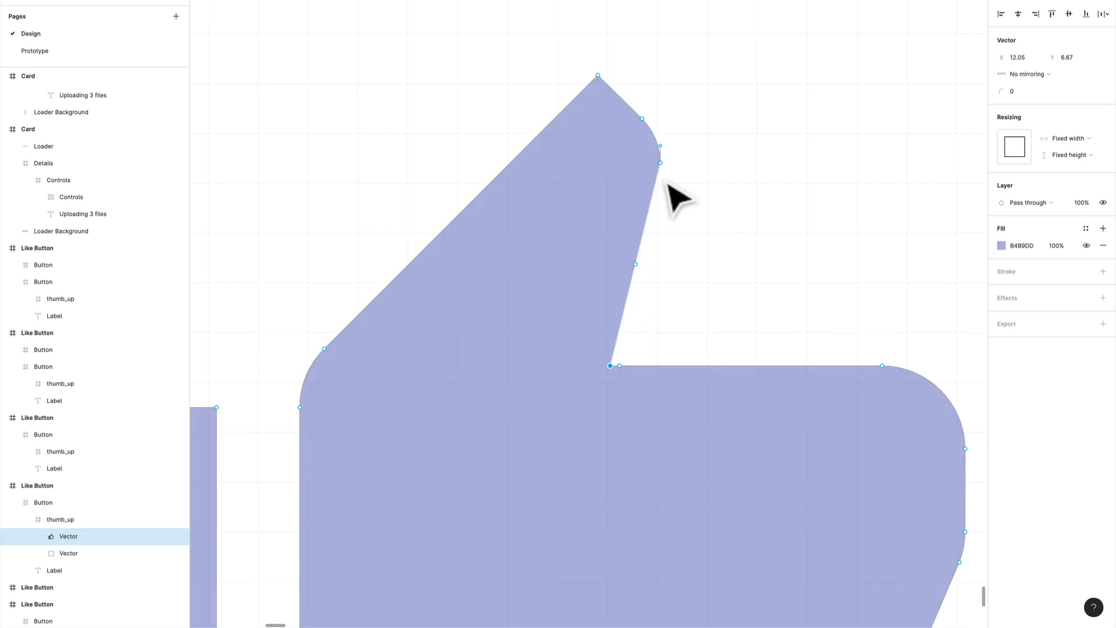
drag(661, 163, 582, 375)
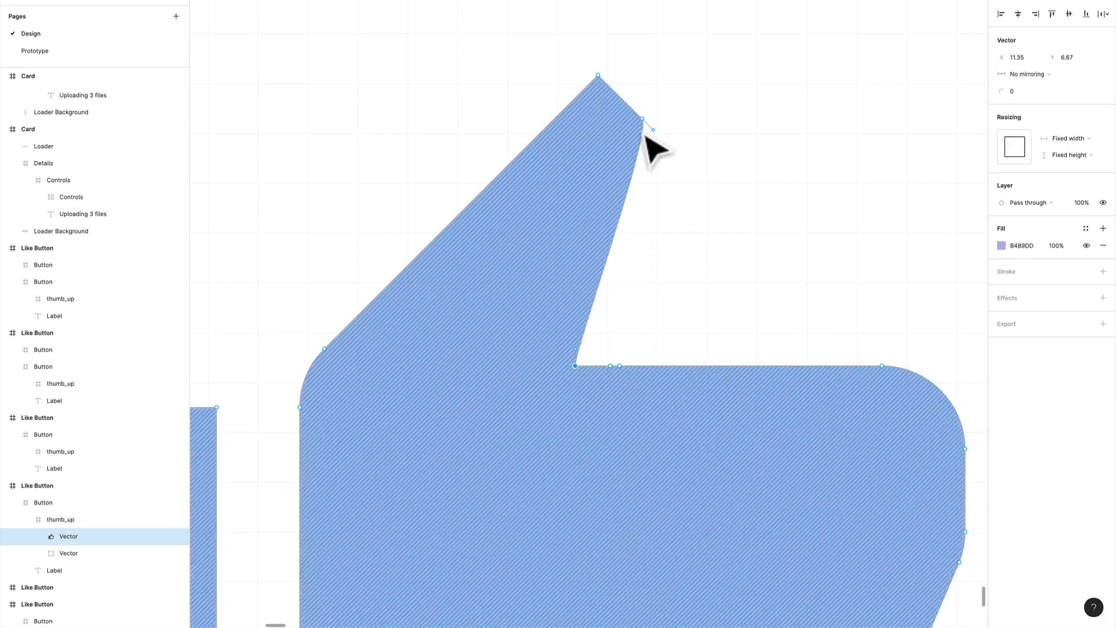
click(642, 119)
mouse_move(645, 127)
mouse_down()
mouse_move(526, 324)
mouse_move(510, 372)
mouse_move(565, 361)
mouse_move(531, 386)
mouse_up()
Straighten the curved segment beside the last moved point so the hand's upper edge is flat
scroll(585, 372, up, 3)
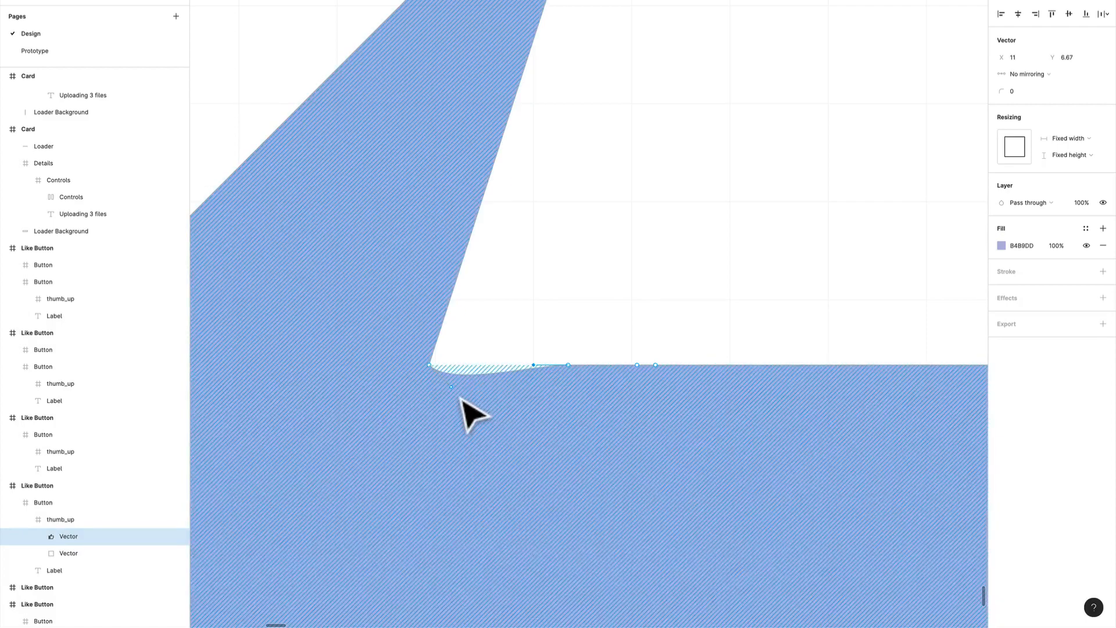
mouse_move(459, 392)
mouse_down()
mouse_move(481, 370)
mouse_move(472, 379)
mouse_up()
key(ctrl+z)
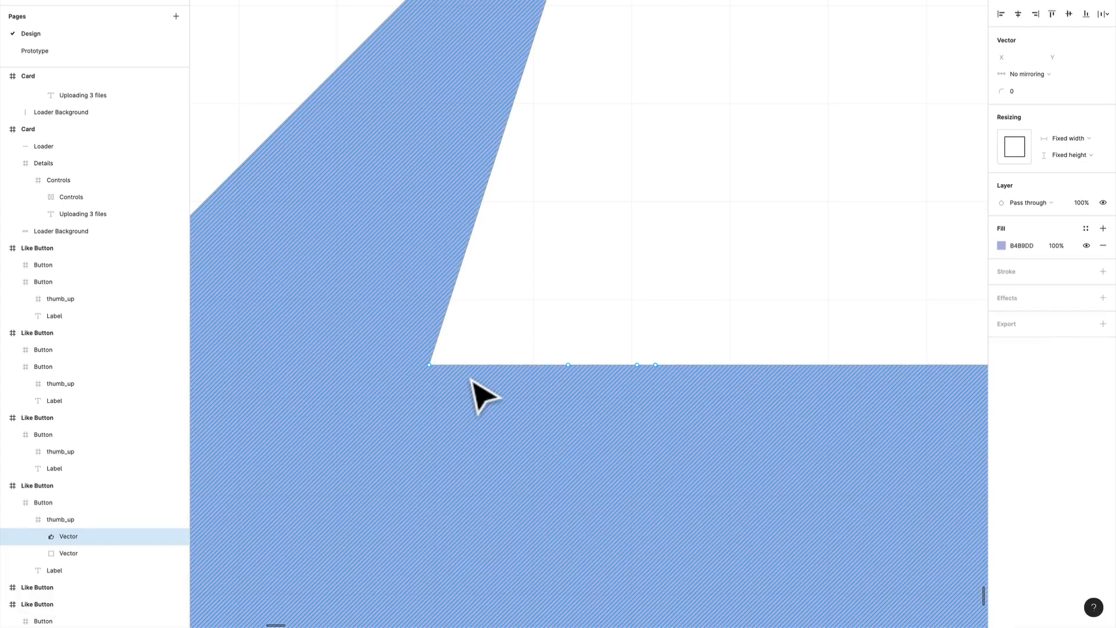
key(ctrl+shift+z)
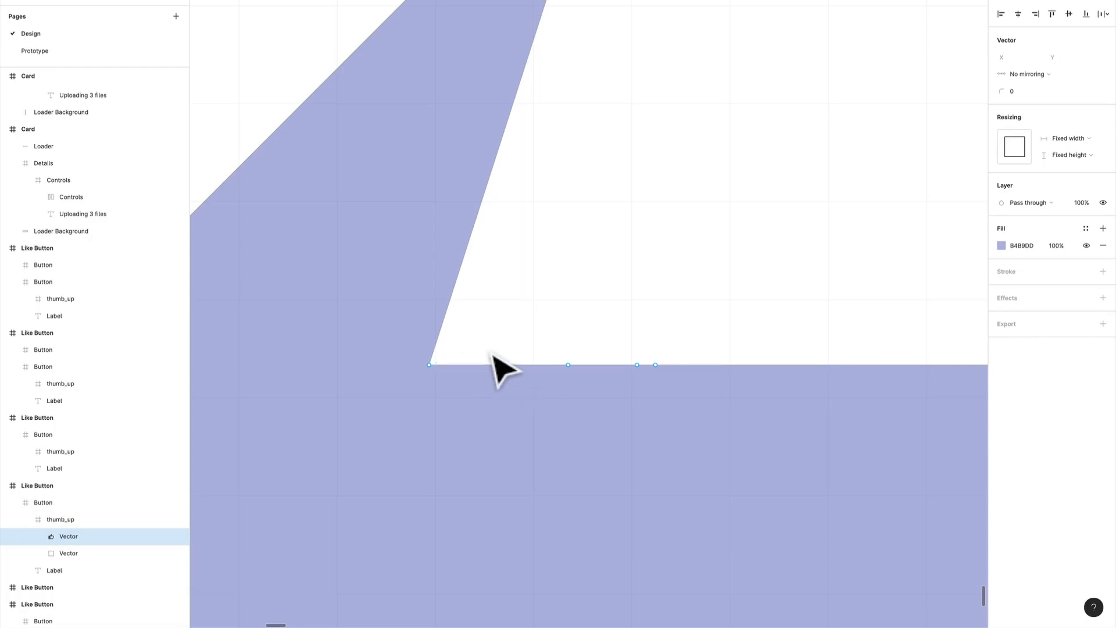
Move the thumb's tip point down level with the hand's upper-left corner point at X 8.5, then exit vector editing
scroll(501, 370, down, 3)
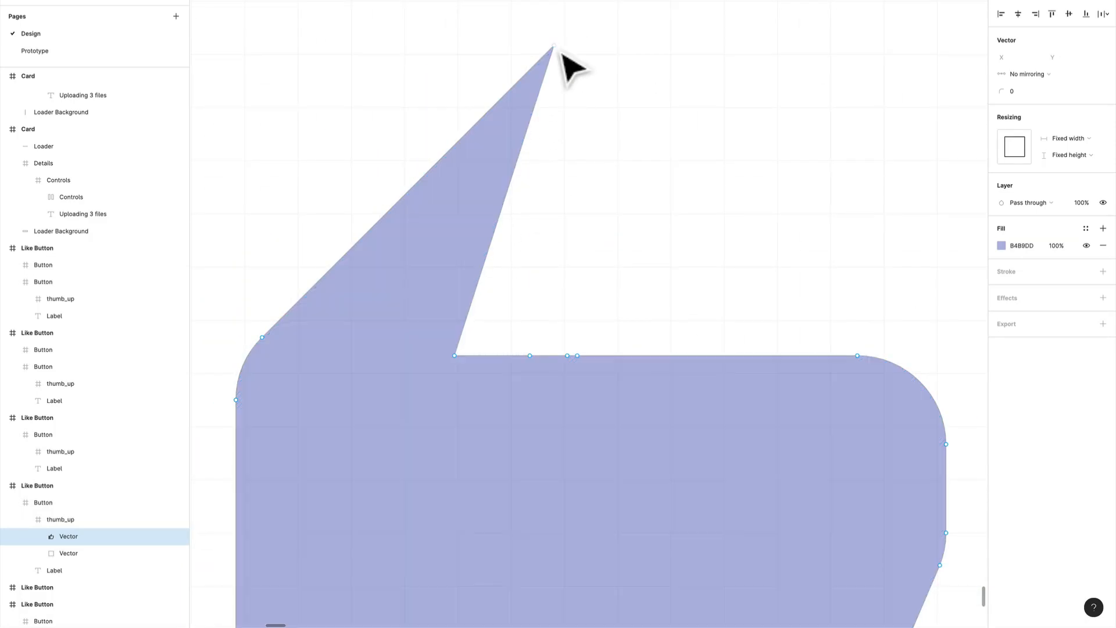
drag(559, 51, 386, 346)
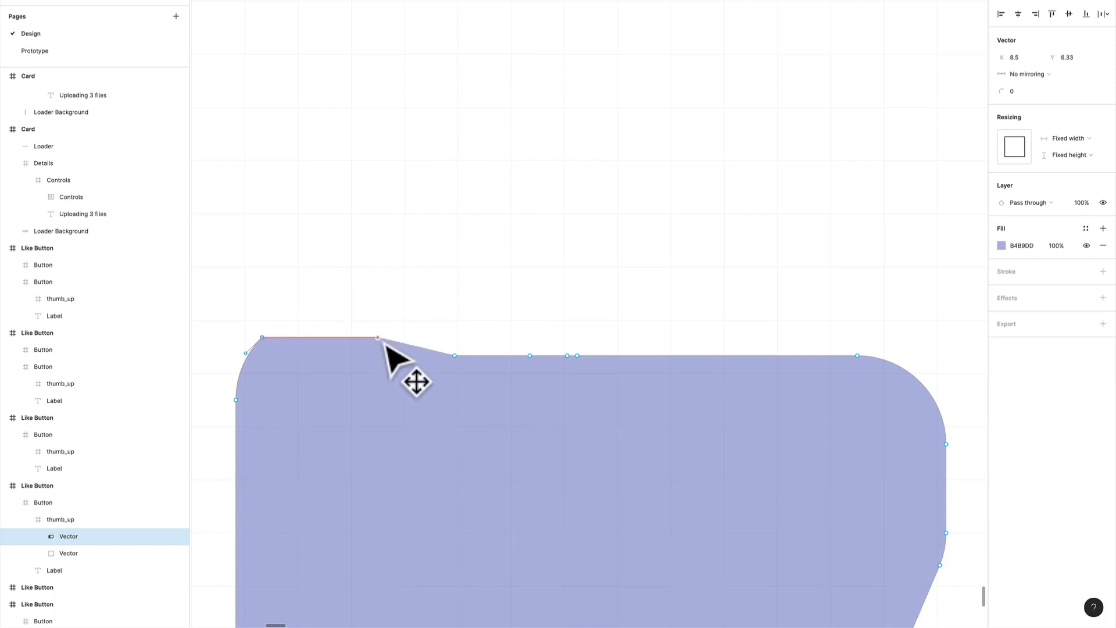
scroll(394, 304, down, 3)
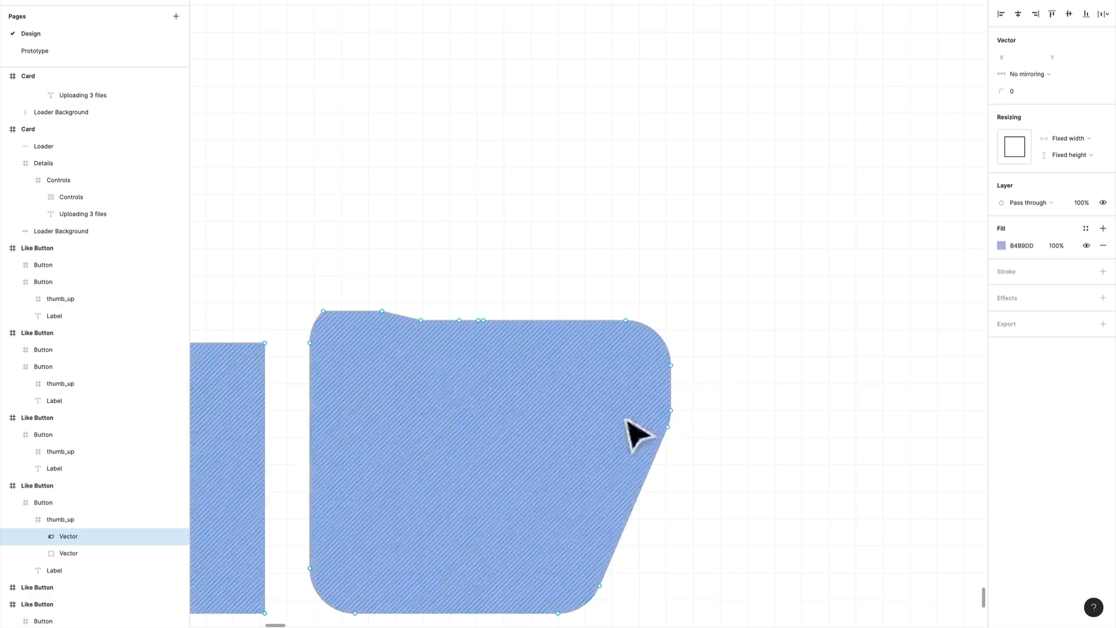
scroll(513, 367, down, 6)
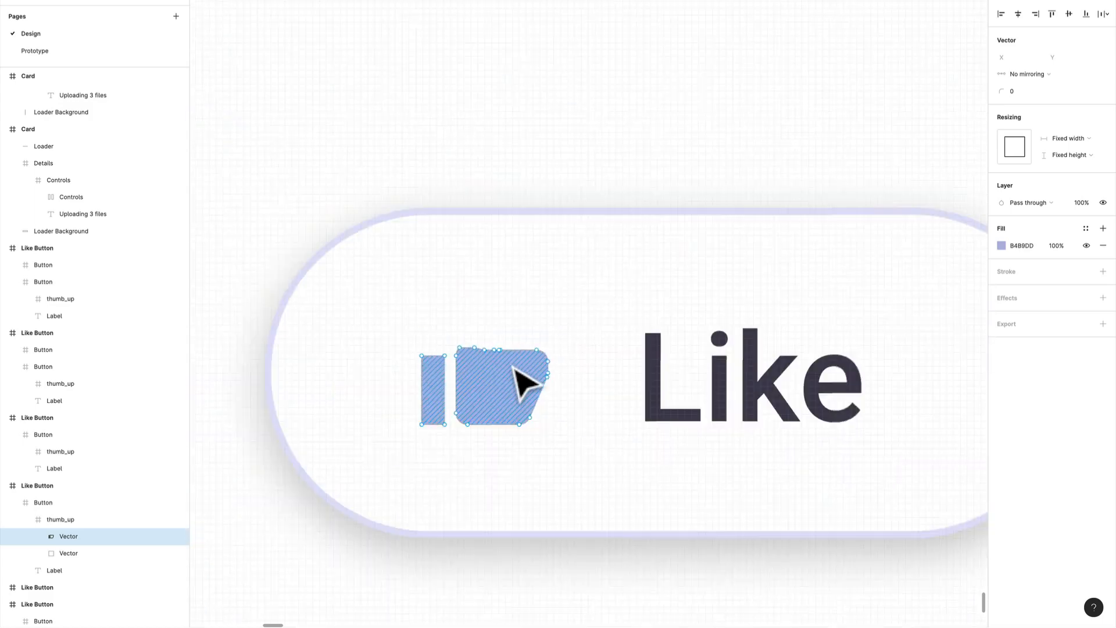
key(Escape)
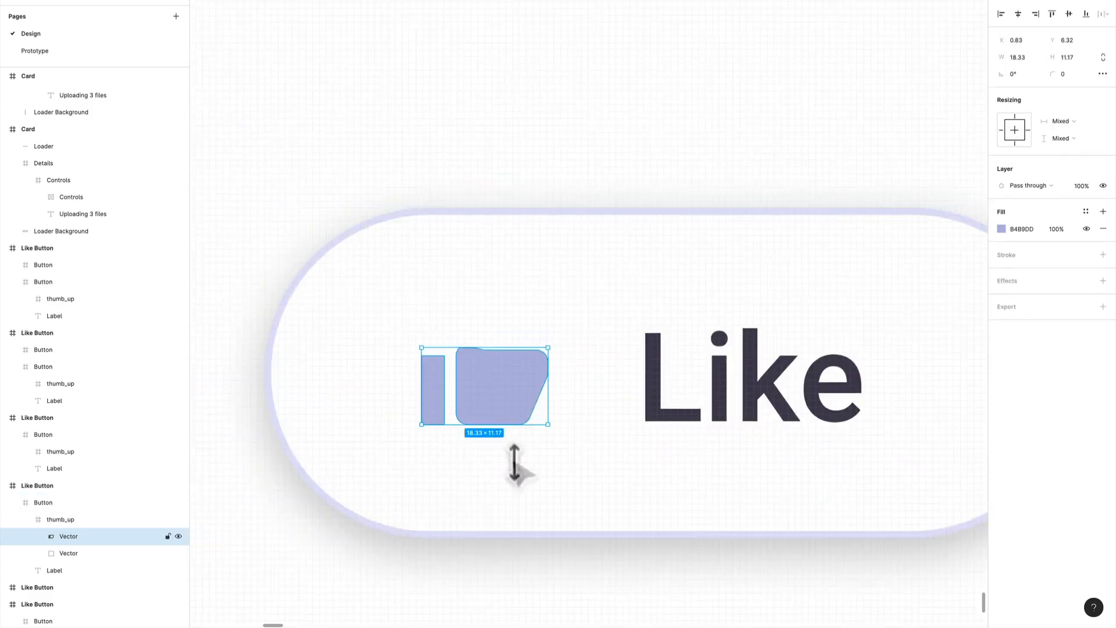
Rotate the thumb_up icon frame to about -13.67° and move it to X 24.73, Y 13 within the button
key(Escape)
scroll(545, 400, up, 3)
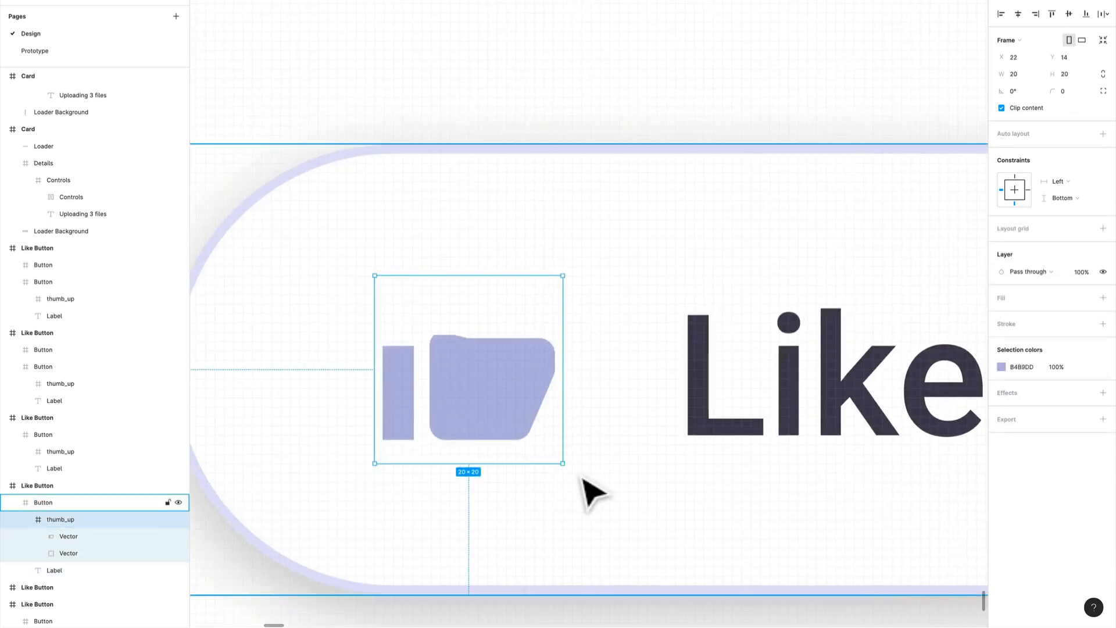
drag(576, 482, 556, 514)
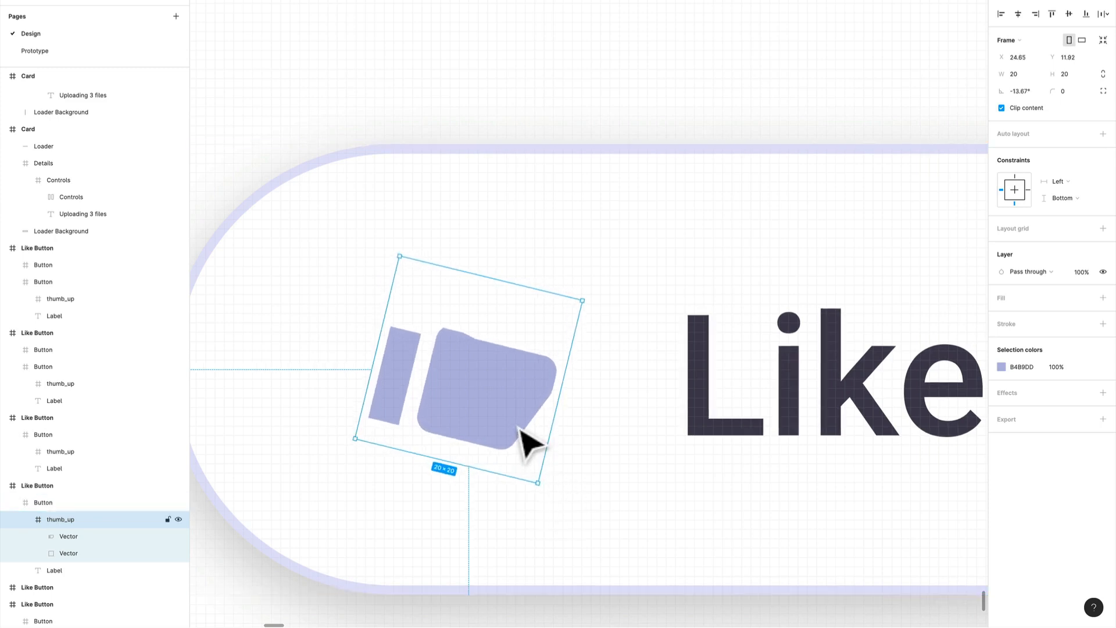
drag(526, 445, 521, 436)
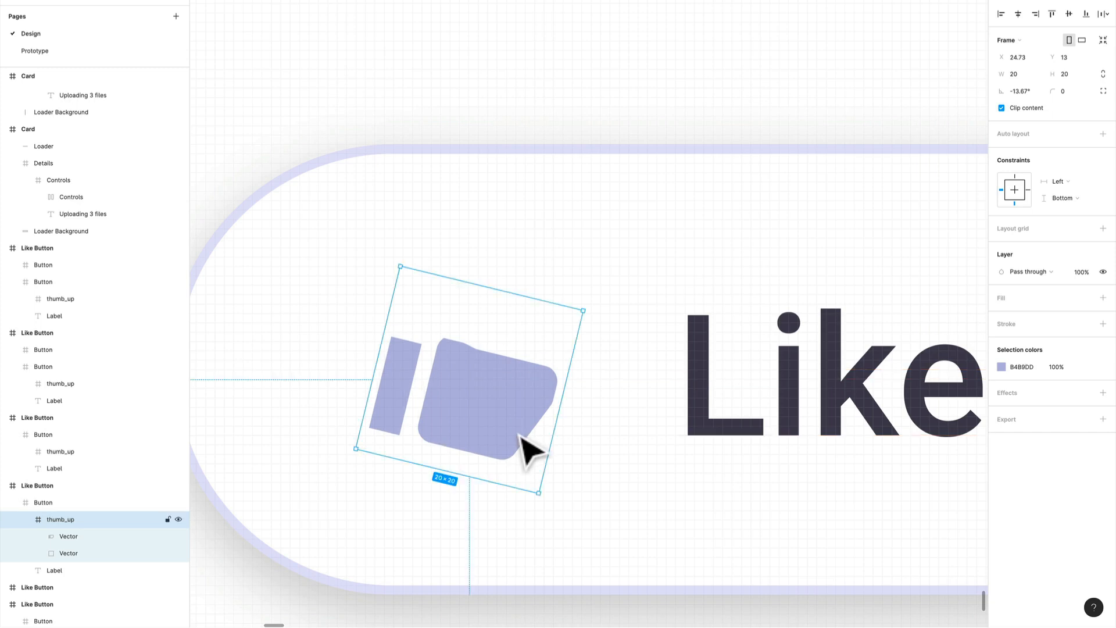
Duplicate the Like Button frame containing the tilted icon to its right, below the first blue Liked frame
scroll(519, 435, down, 10)
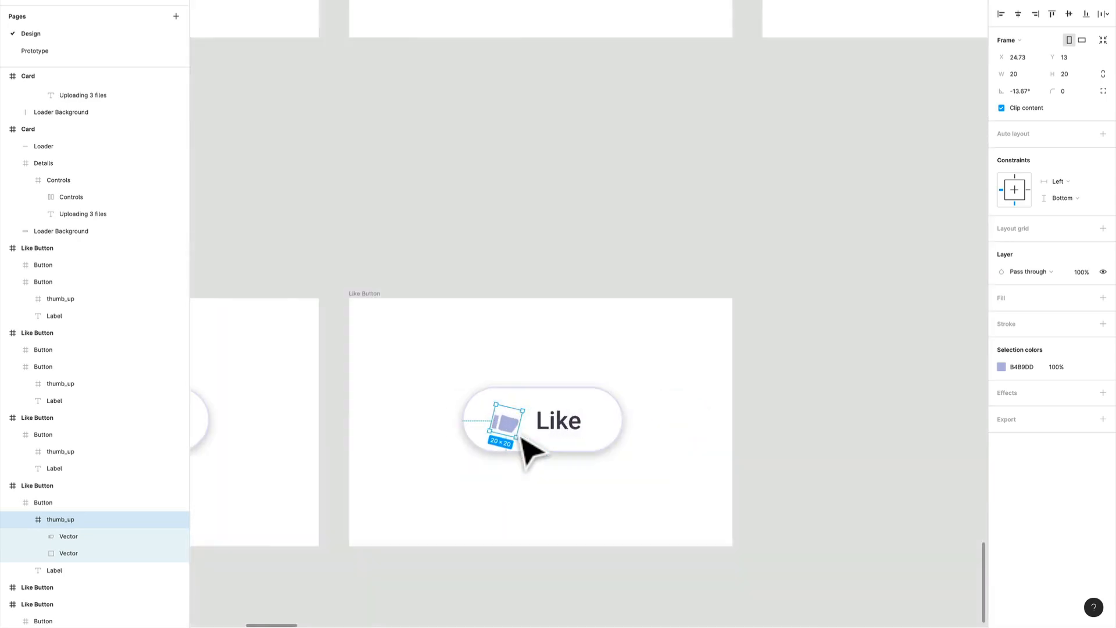
click(379, 312)
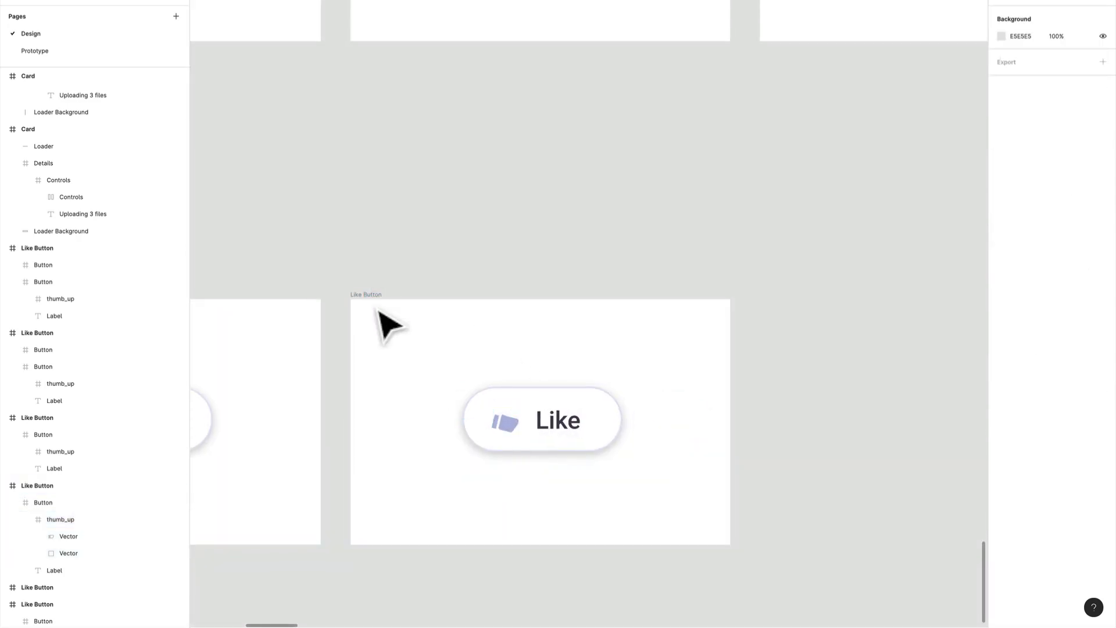
scroll(514, 343, down, 2)
drag(680, 441, 642, 361)
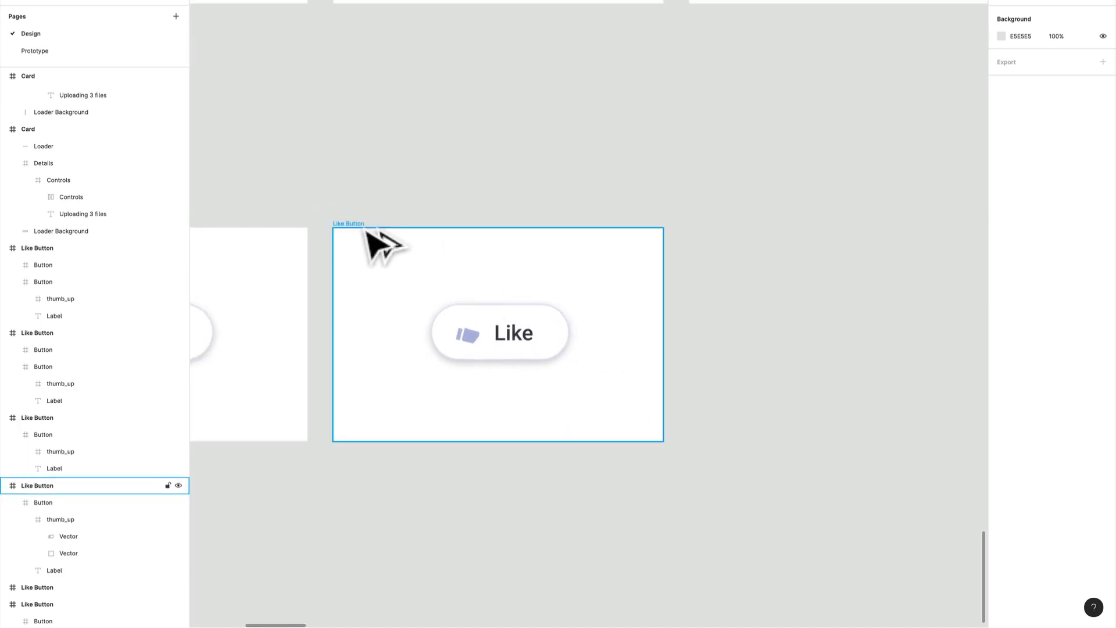
drag(372, 235, 404, 309)
scroll(548, 332, down, 5)
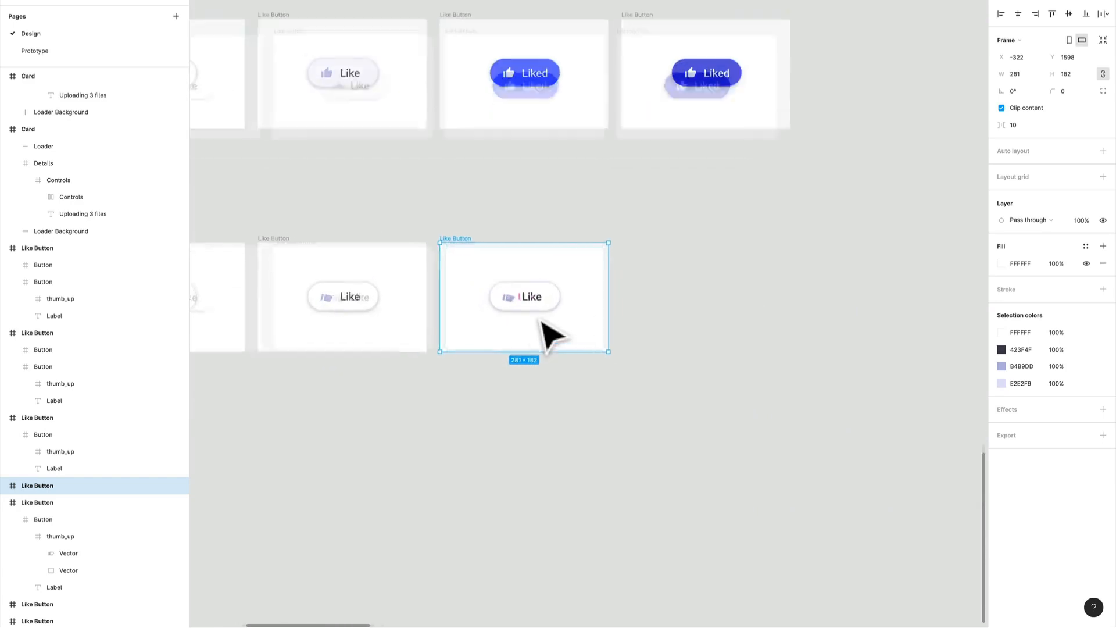
Fill the button in the newest copy with the blue 2753FF sampled from the Liked button above it
click(547, 313)
scroll(550, 317, up, 5)
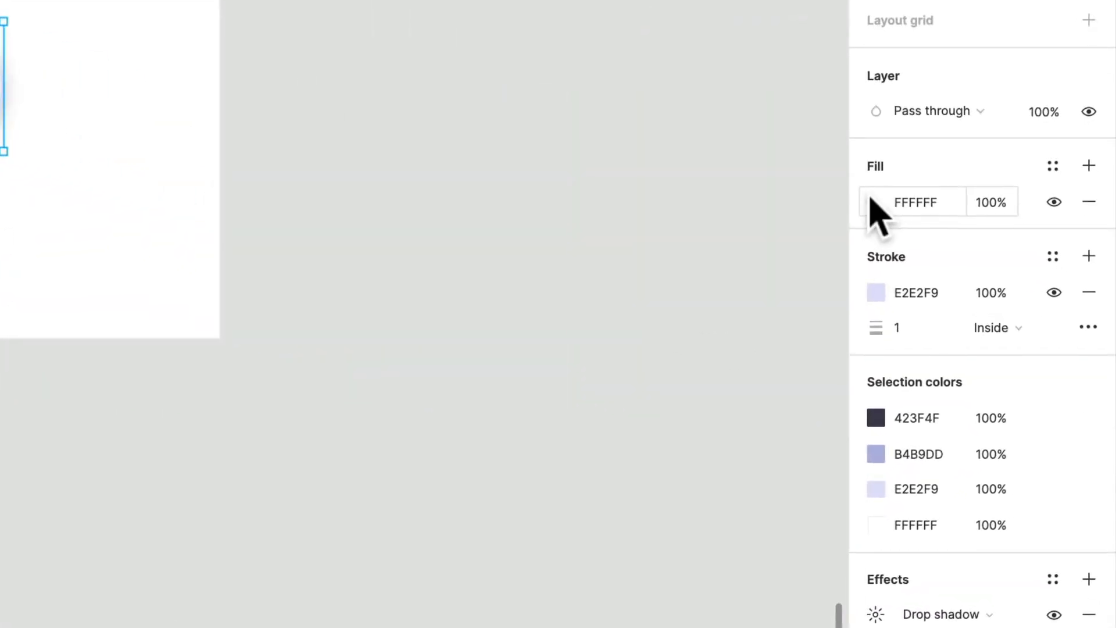
click(1001, 349)
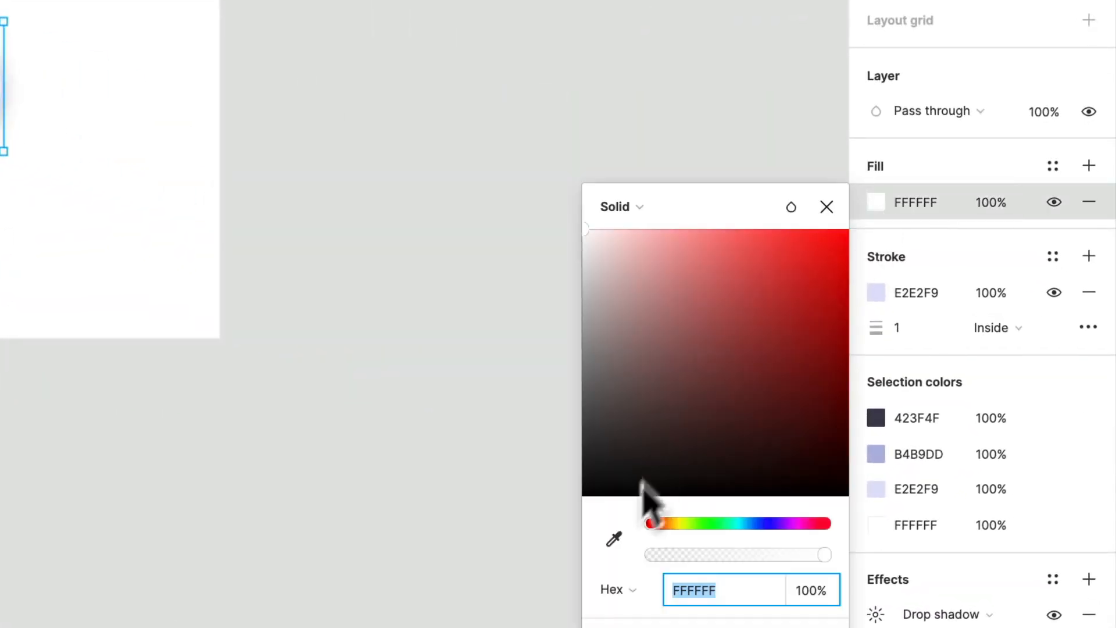
click(614, 539)
scroll(290, 291, up, 4)
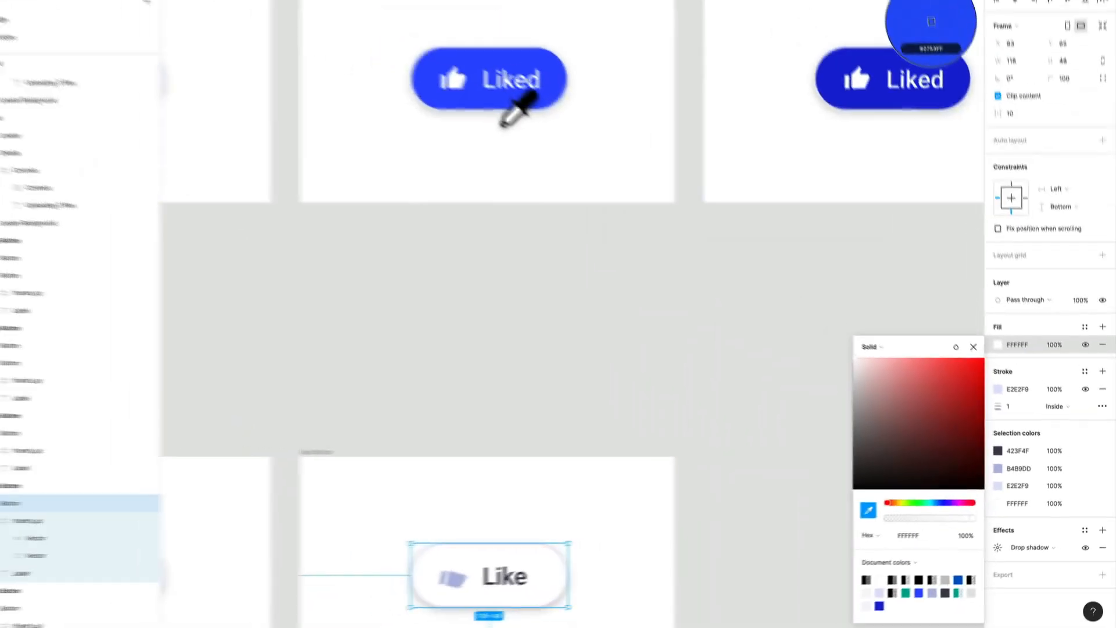
click(503, 120)
scroll(574, 287, down, 2)
Set the newest button's stroke to the blue 2753FF sampled from its own fill, then deselect it
click(1000, 390)
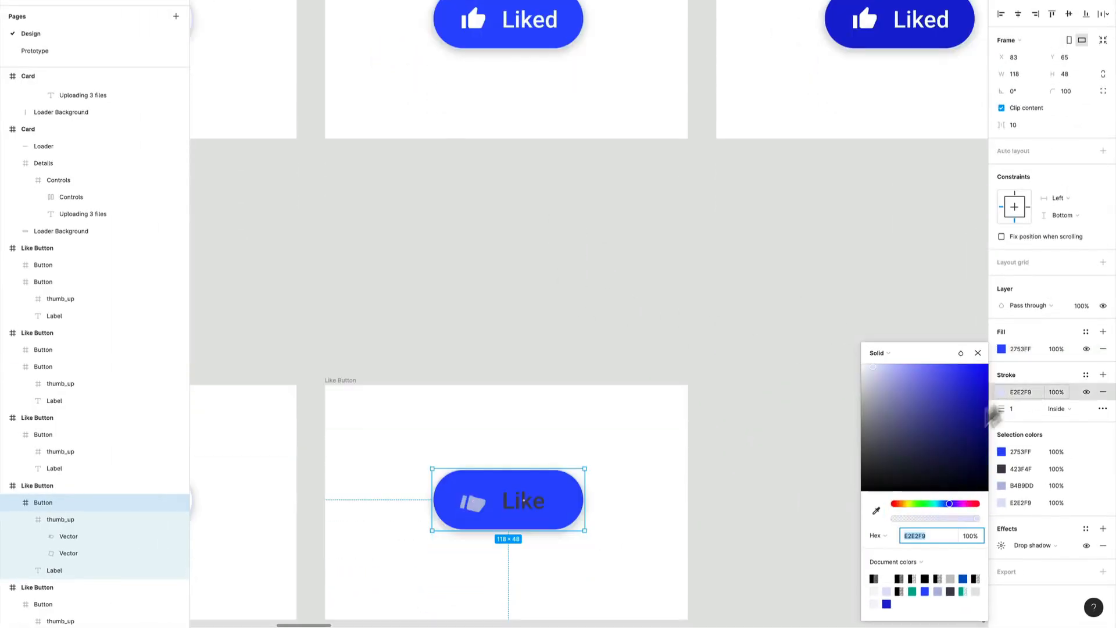
click(876, 510)
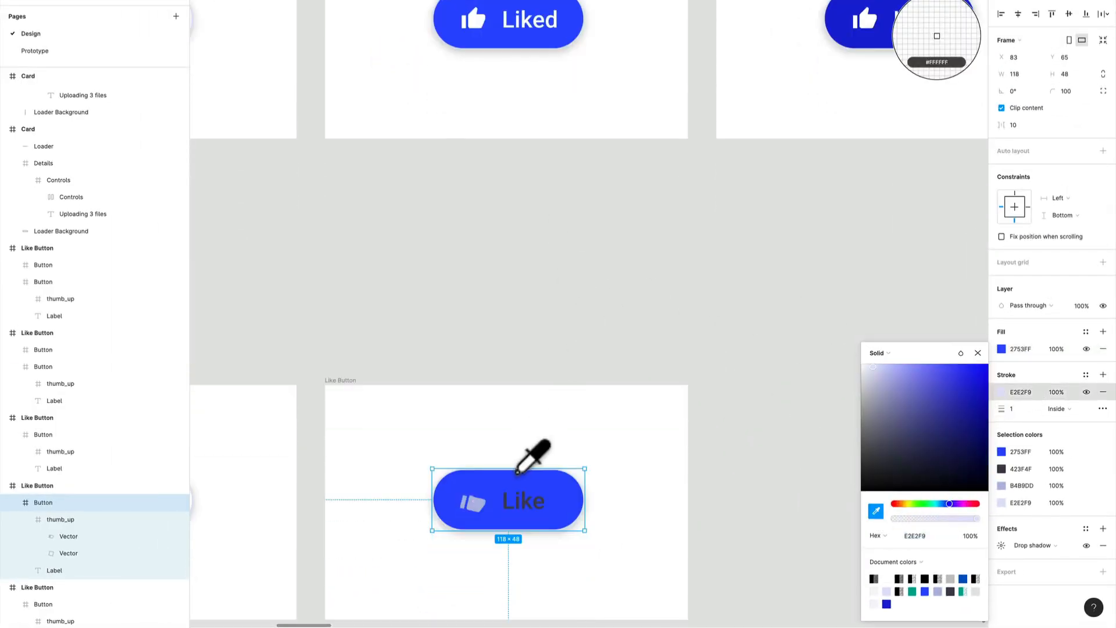
click(513, 494)
click(822, 498)
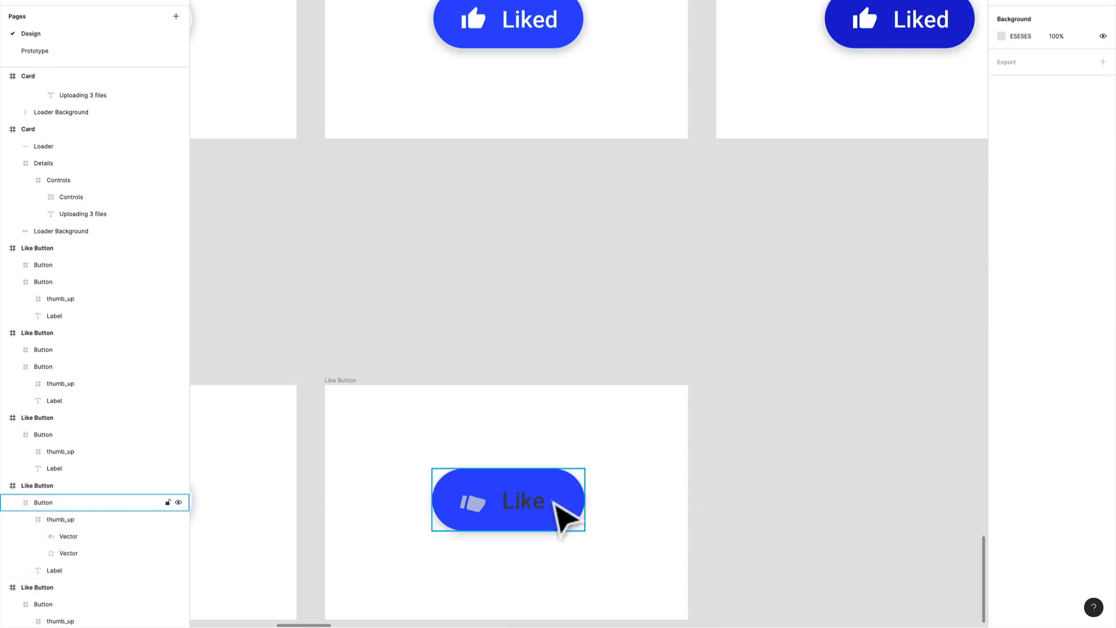
Set the newest blue button's label to white FFFFFF and change its text to "Liked"
double_click(522, 513)
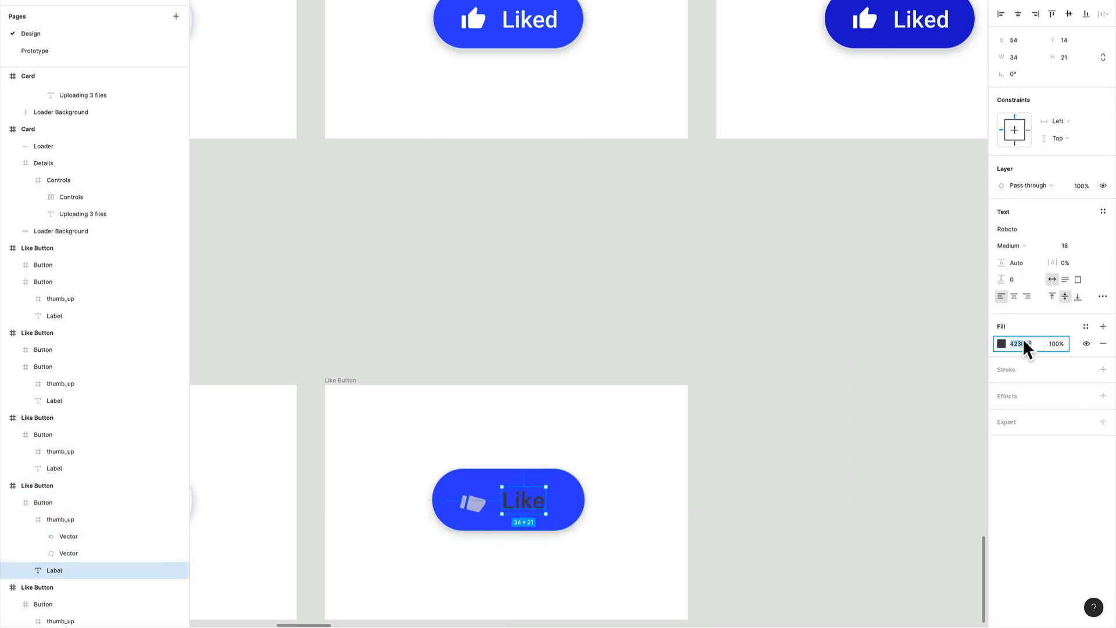
text(fff)
key(Return)
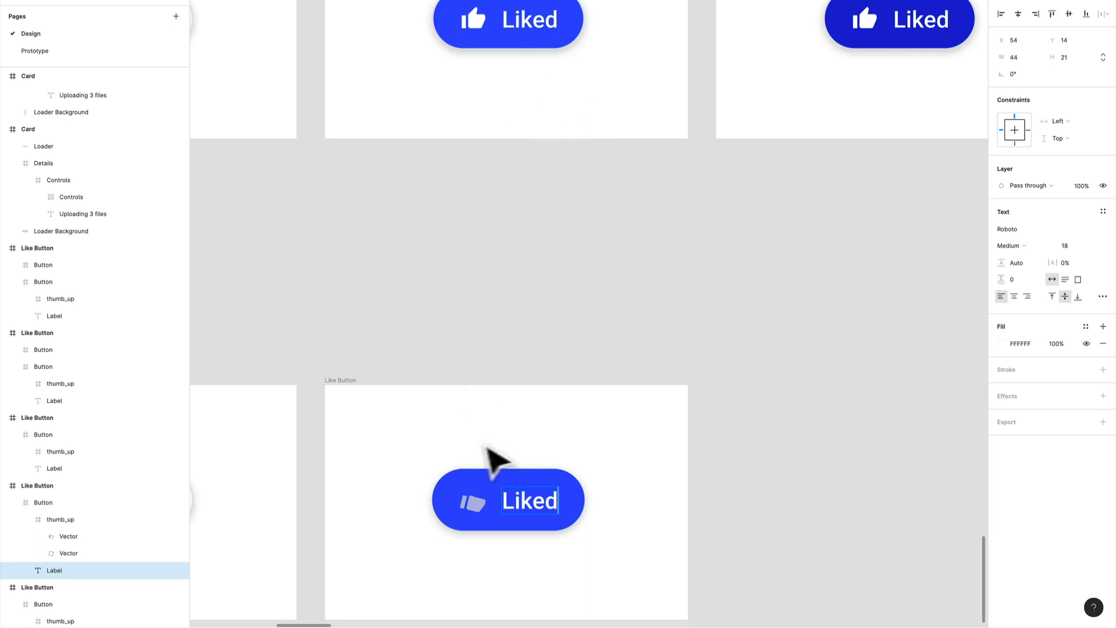
click(835, 399)
Recolor the tilted thumb_up icon in the newest blue button to white FFFFFF
click(477, 511)
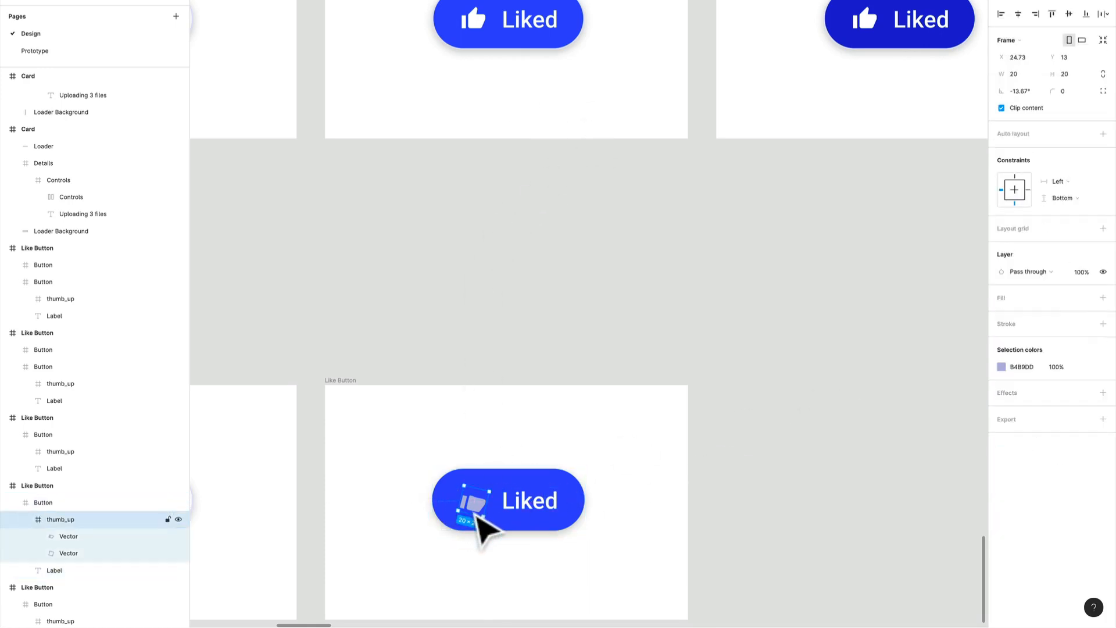
click(1017, 367)
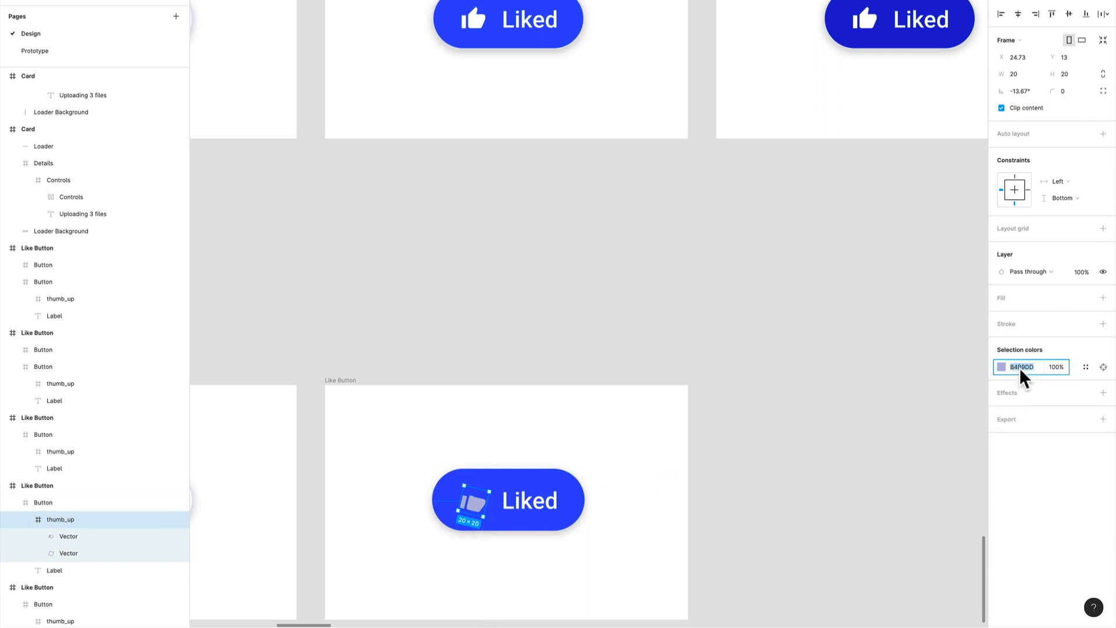
text(fff)
key(Return)
click(691, 343)
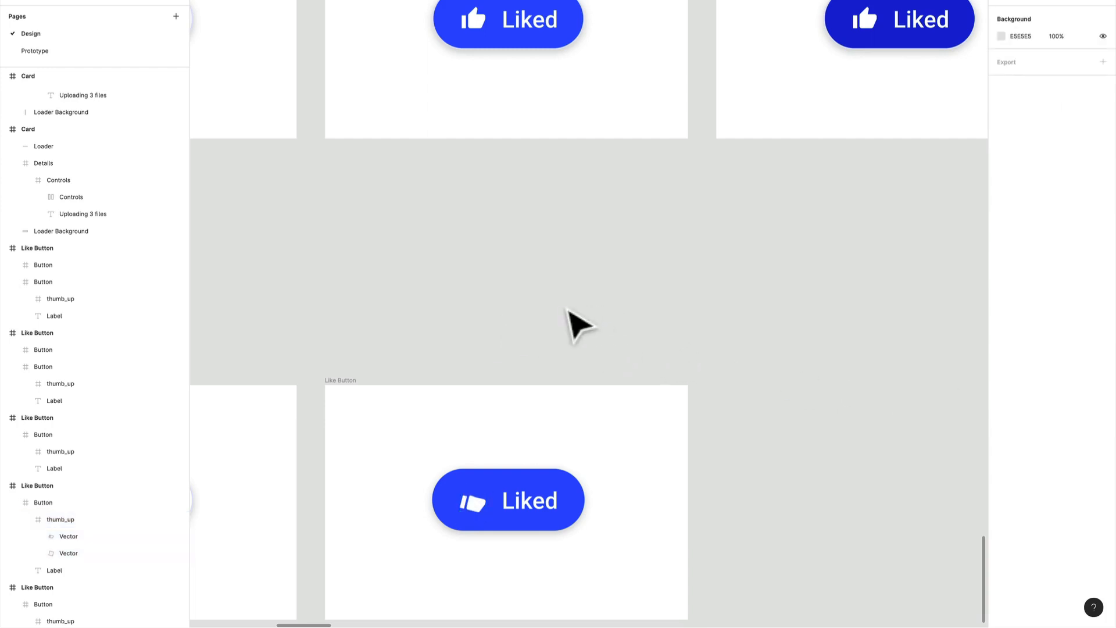
Duplicate the Like Button frame with the blue tilted-thumb Liked button to its right, below the dark blue Liked frame
scroll(567, 311, down, 2)
drag(567, 312, 723, 231)
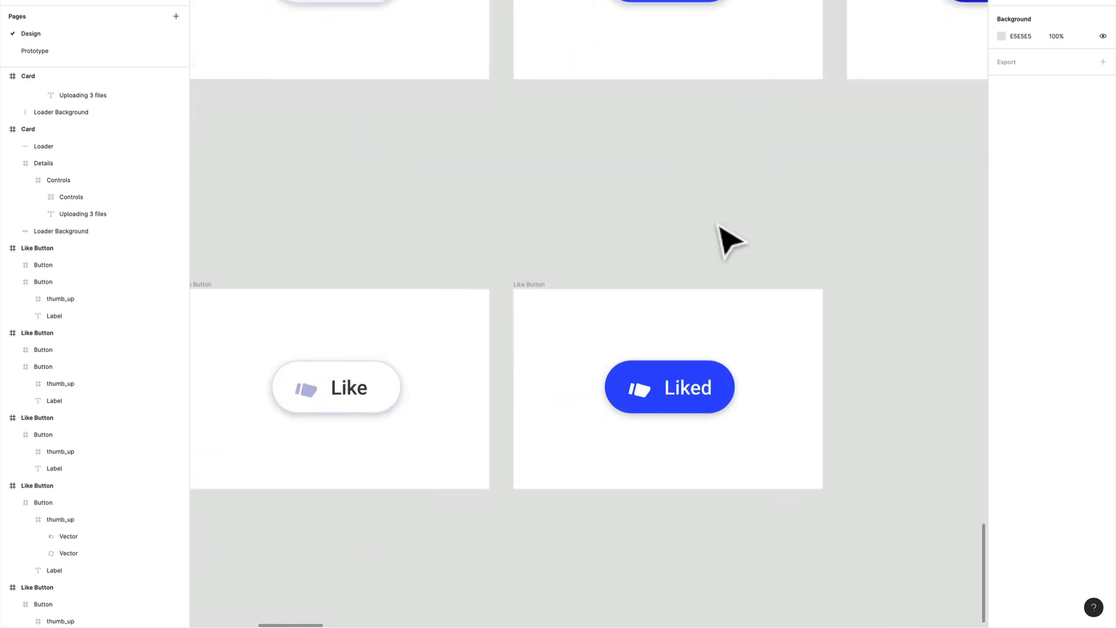
drag(785, 306, 763, 212)
ctrl+scroll(625, 285, down, 3)
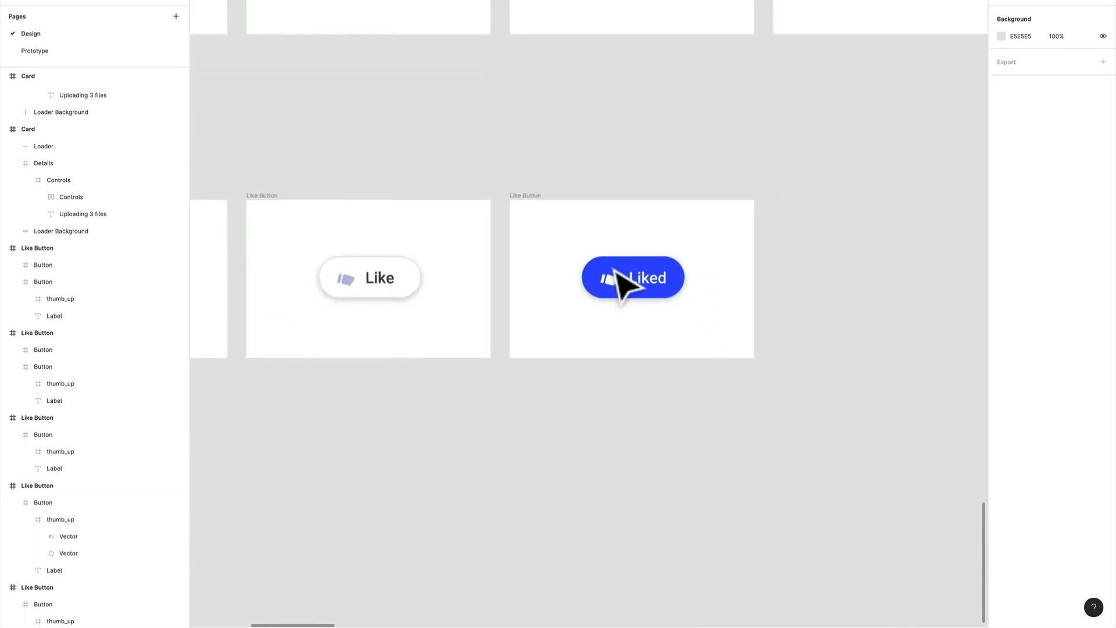
scroll(581, 273, left, 3)
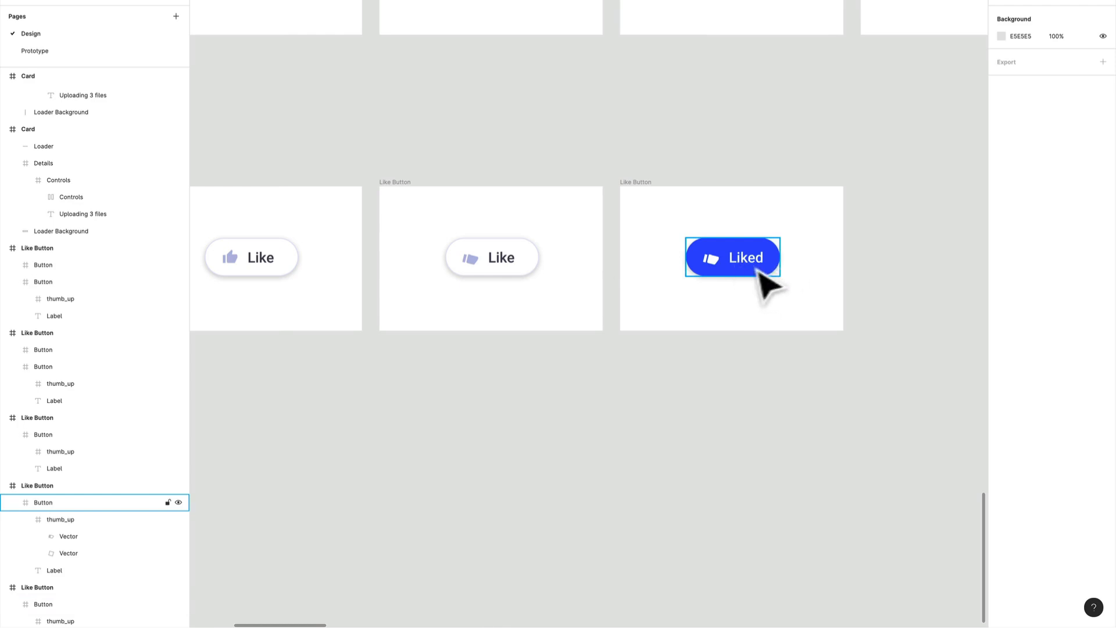
drag(814, 320, 618, 366)
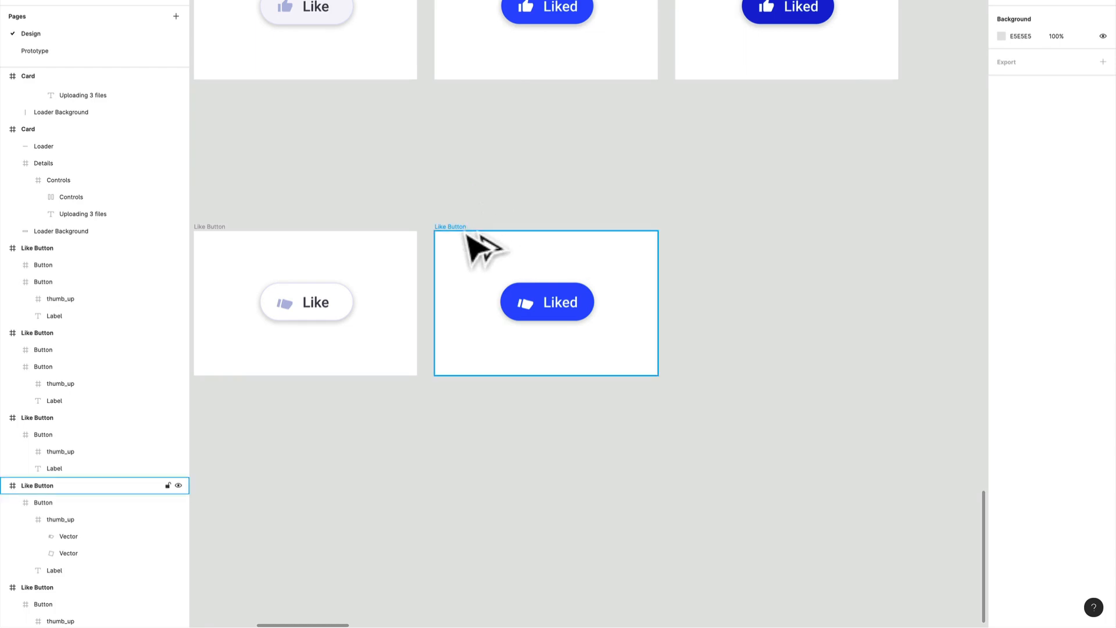
drag(472, 233, 709, 244)
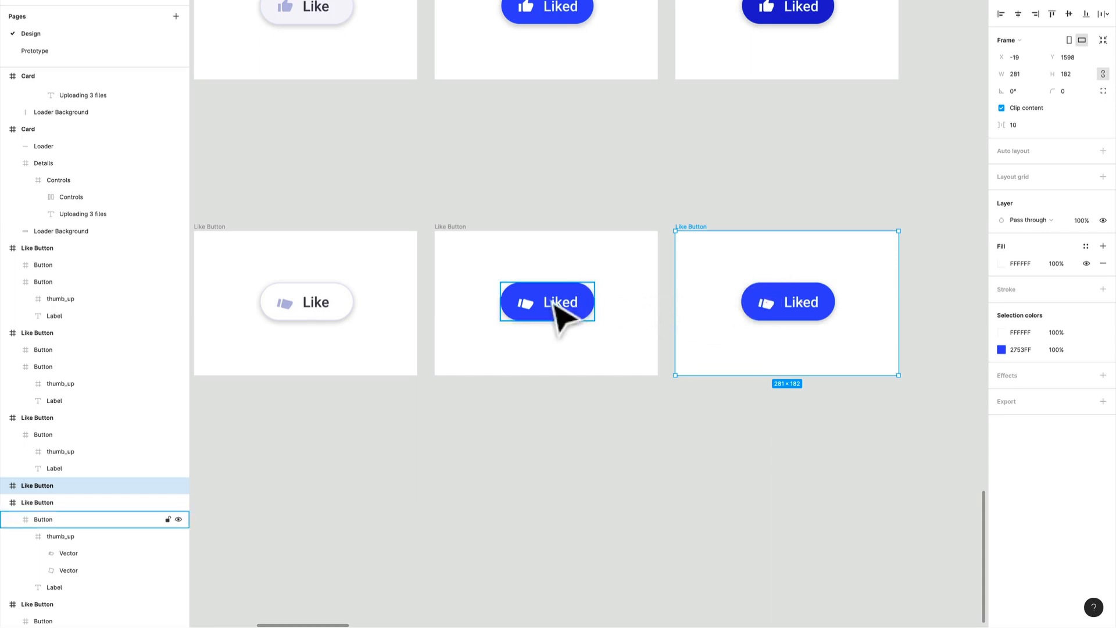
Replace the tilted thumb_up icon in the newest button with a copy of the upright white icon from the dark blue Liked button
double_click(771, 12)
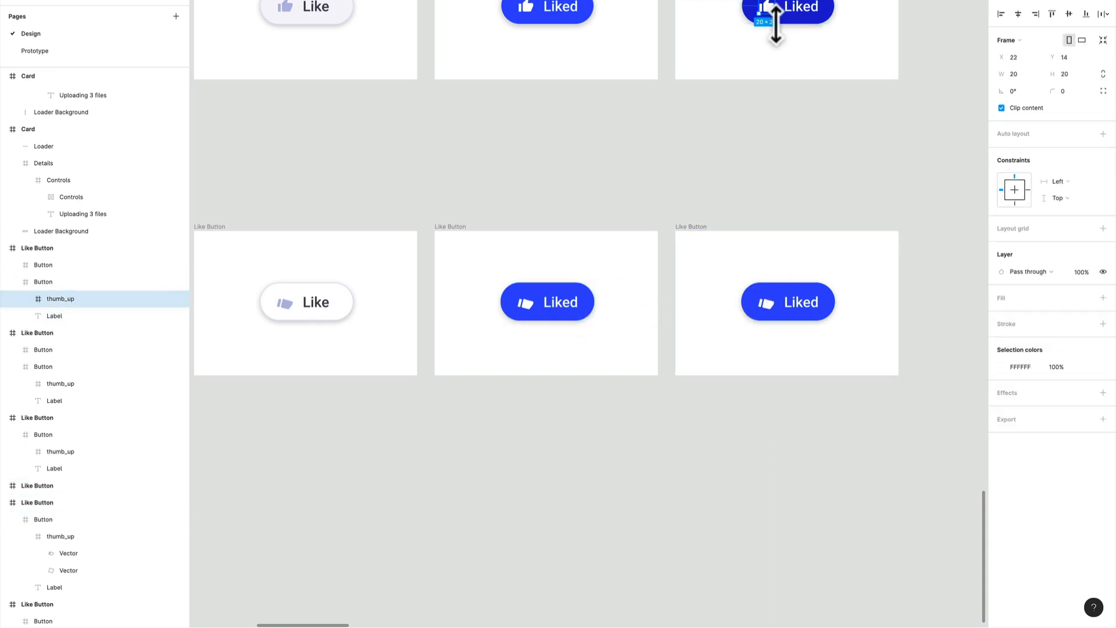
scroll(792, 319, up, 5)
key(ctrl+v)
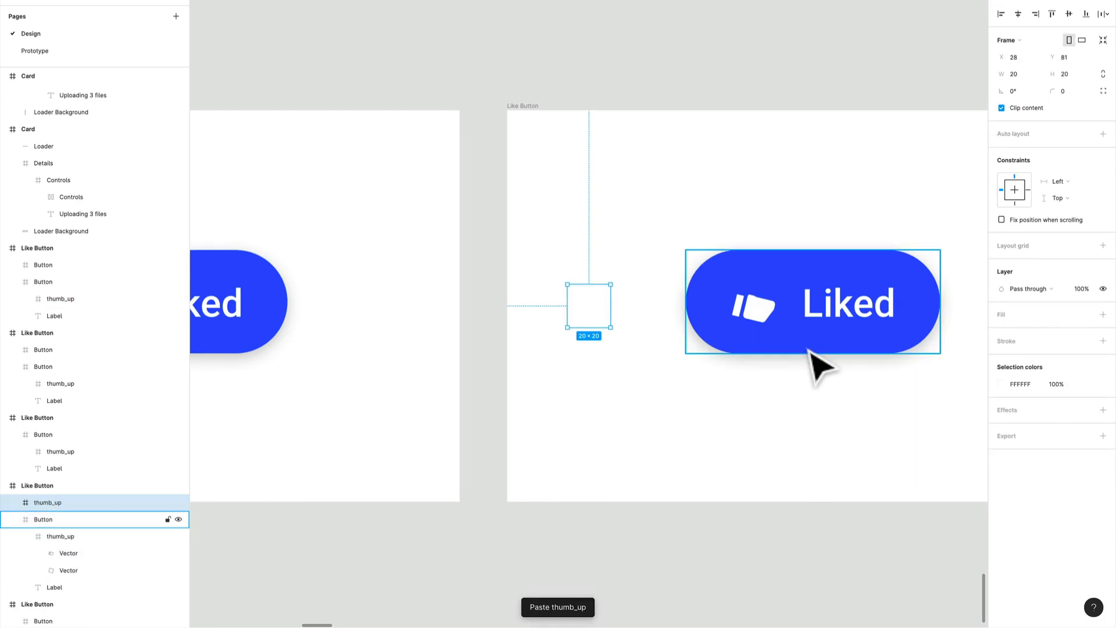
key(Delete)
click(810, 349)
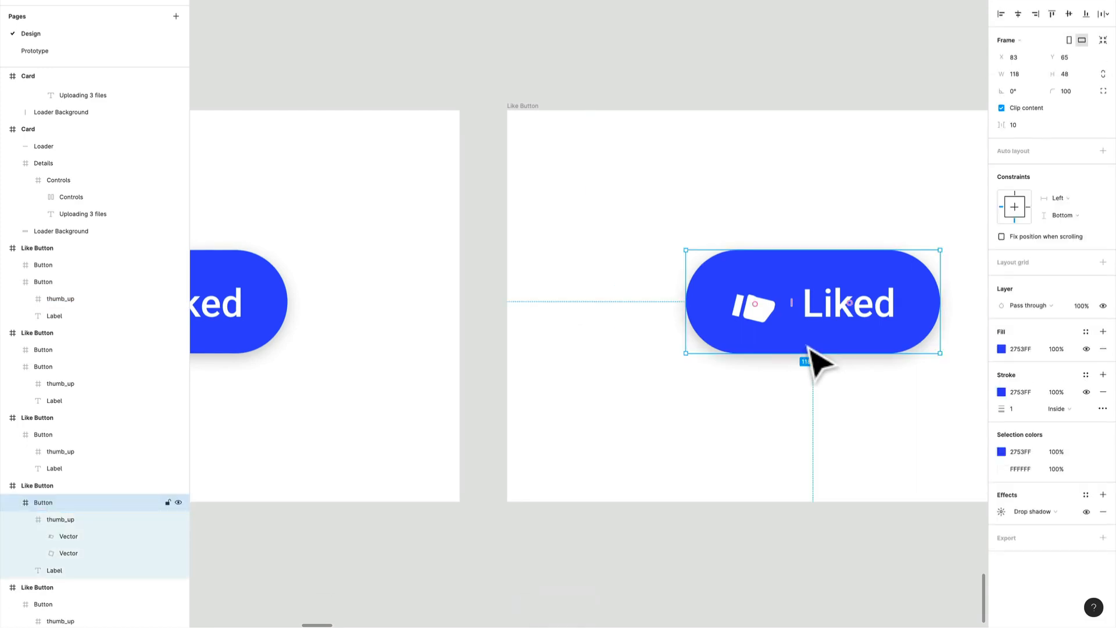
key(ctrl+v)
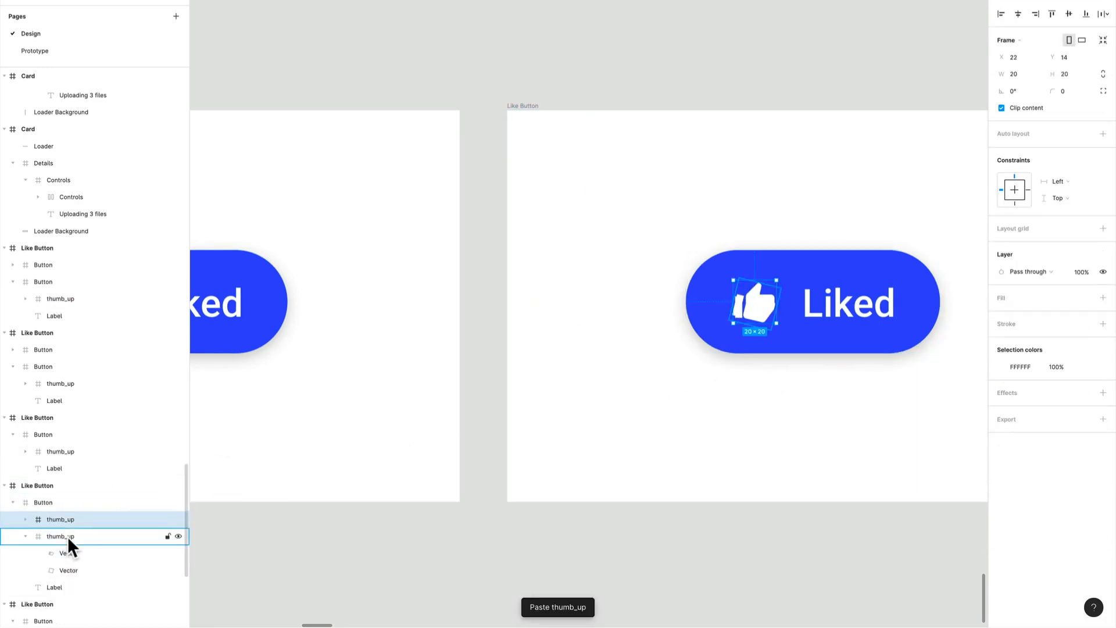
key(Delete)
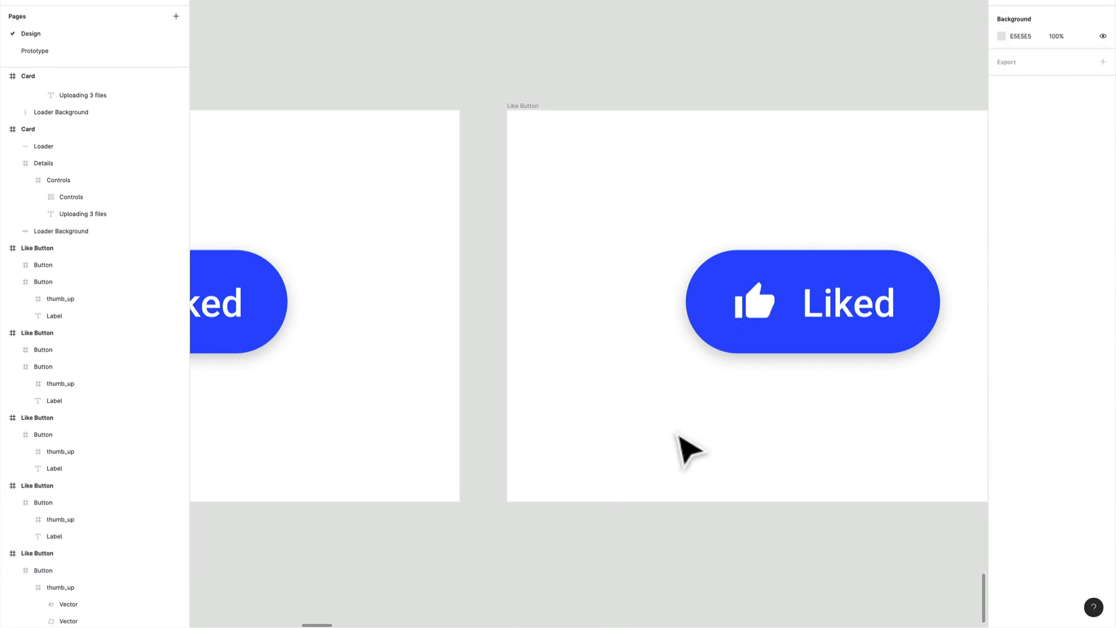
scroll(681, 448, down, 3)
drag(831, 521, 669, 503)
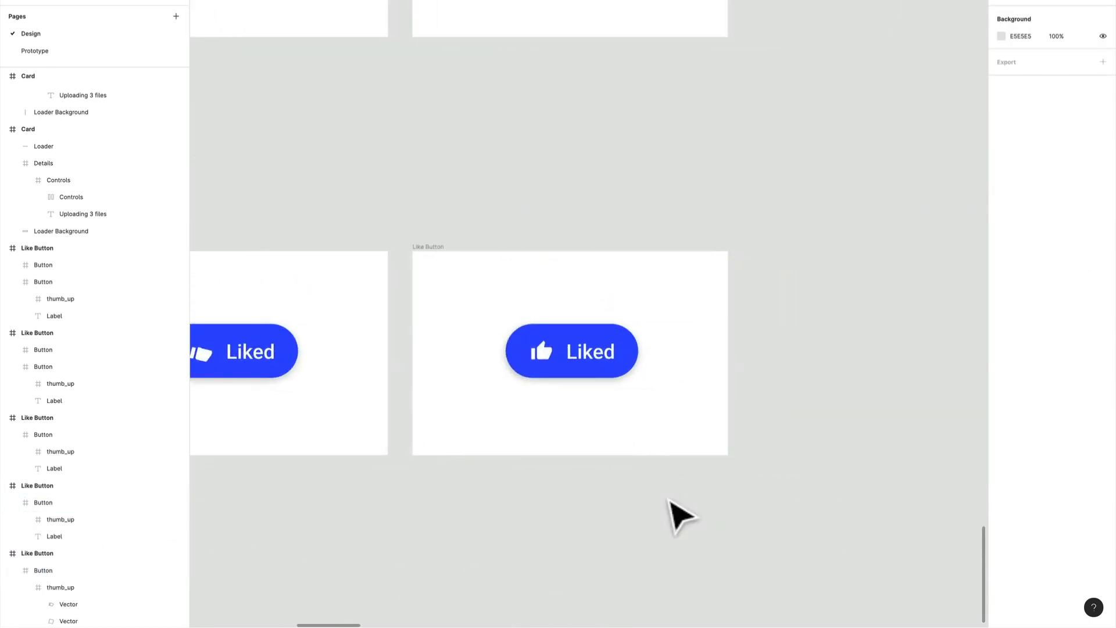
scroll(669, 500, down, 4)
scroll(669, 499, up, 3)
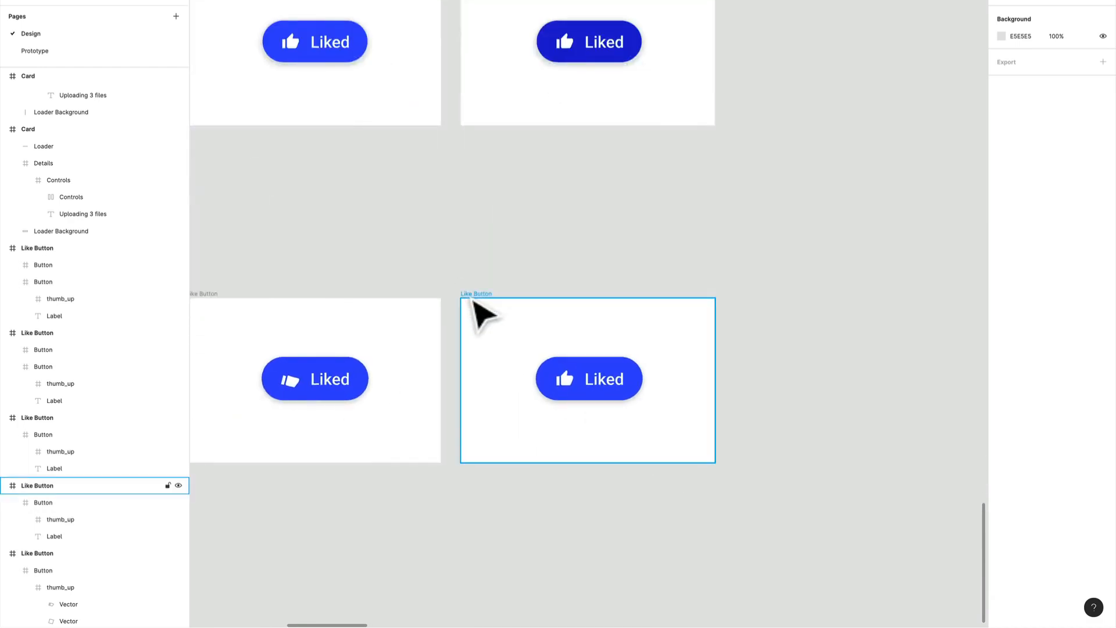
drag(474, 307, 692, 294)
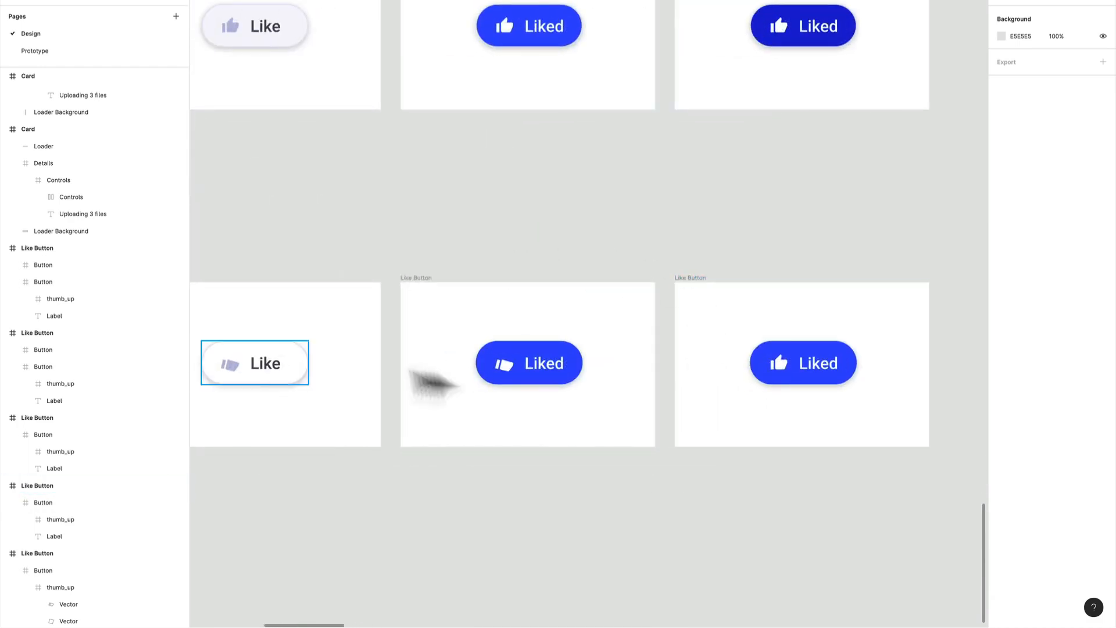
drag(516, 326, 691, 299)
Remove the prototype flow starting points Flow 5, Flow 4 and Flow 3 from the three Like Button frames after the lower row's first one
click(1033, 62)
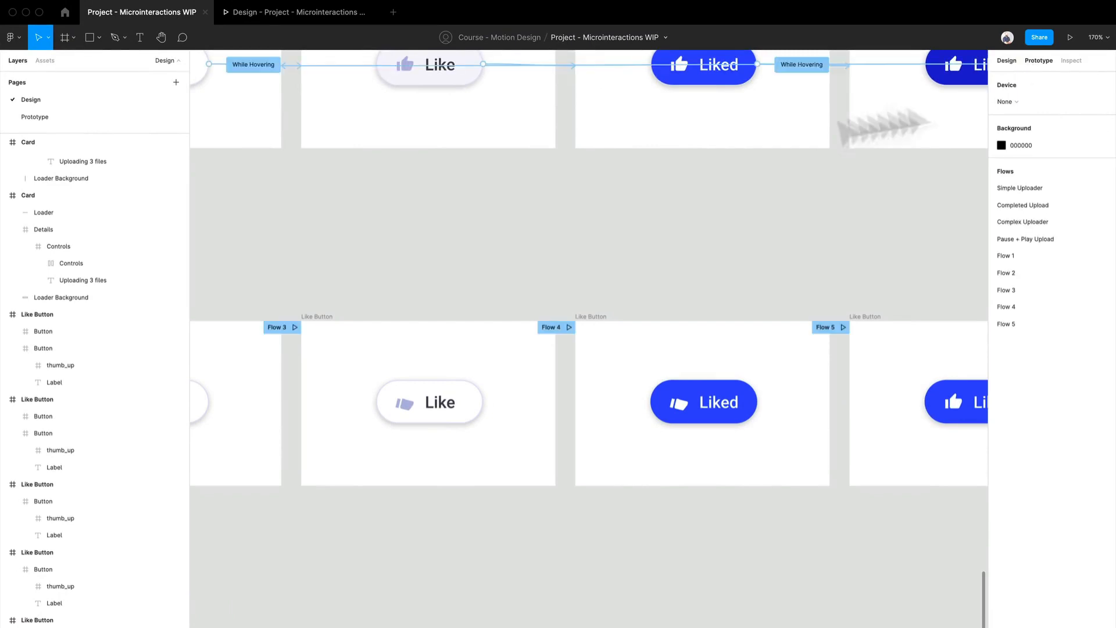
scroll(524, 299, left, 3)
click(825, 325)
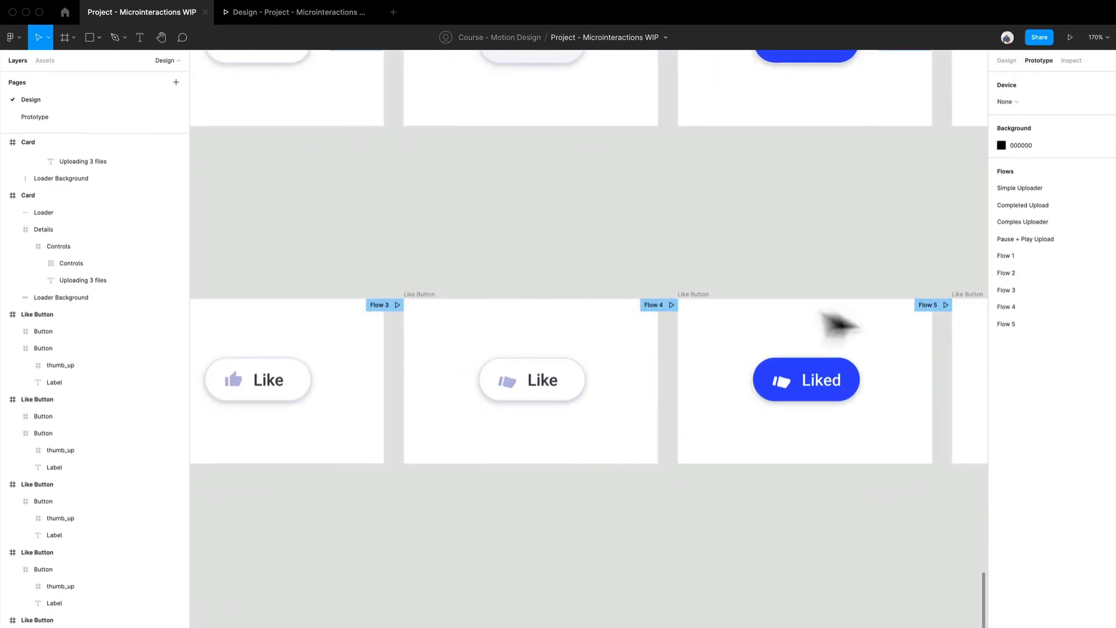
drag(839, 324, 404, 288)
click(611, 291)
click(1104, 84)
scroll(573, 232, left, 3)
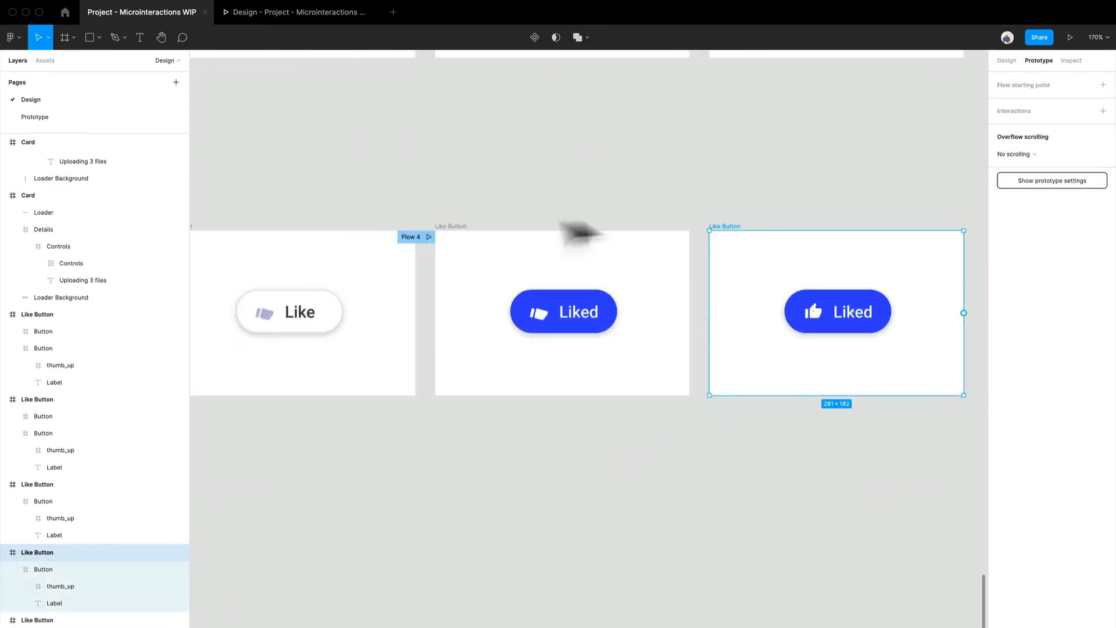
click(474, 242)
click(1103, 85)
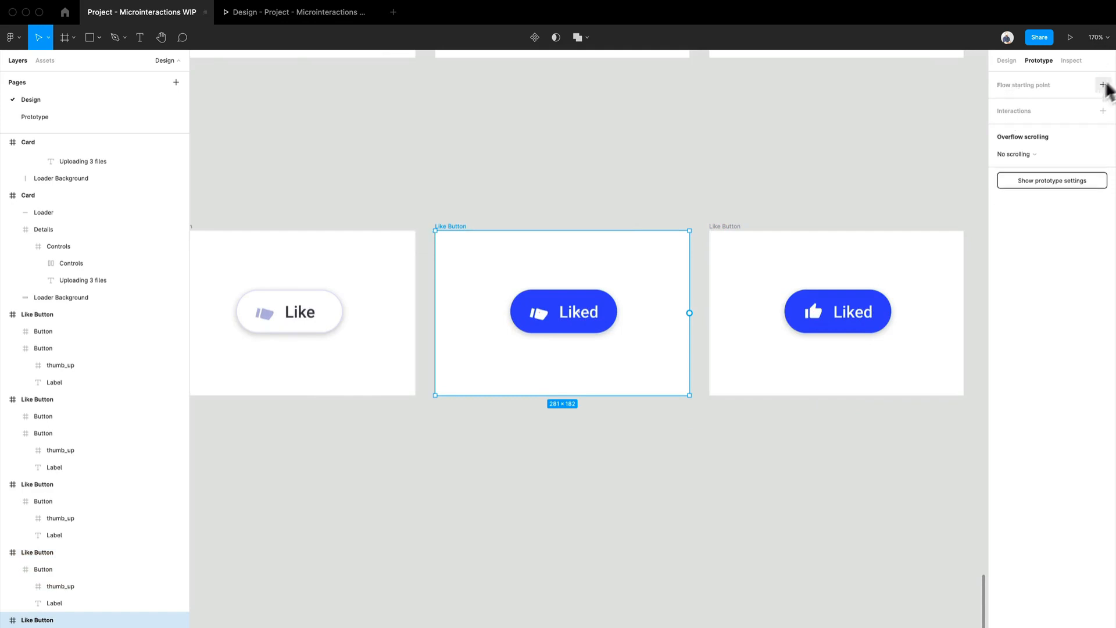
scroll(576, 195, left, 5)
click(504, 221)
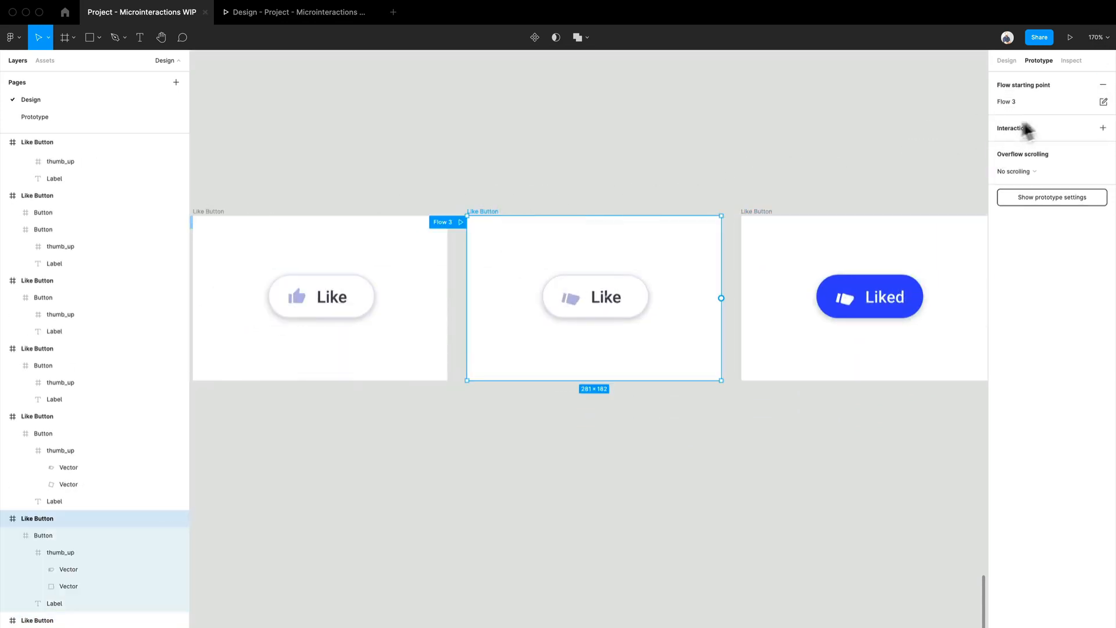
click(1104, 84)
click(379, 199)
Connect the button in the lower row's first frame to the tilted-thumb Like frame on click, with a 100 ms animation
drag(379, 200, 438, 204)
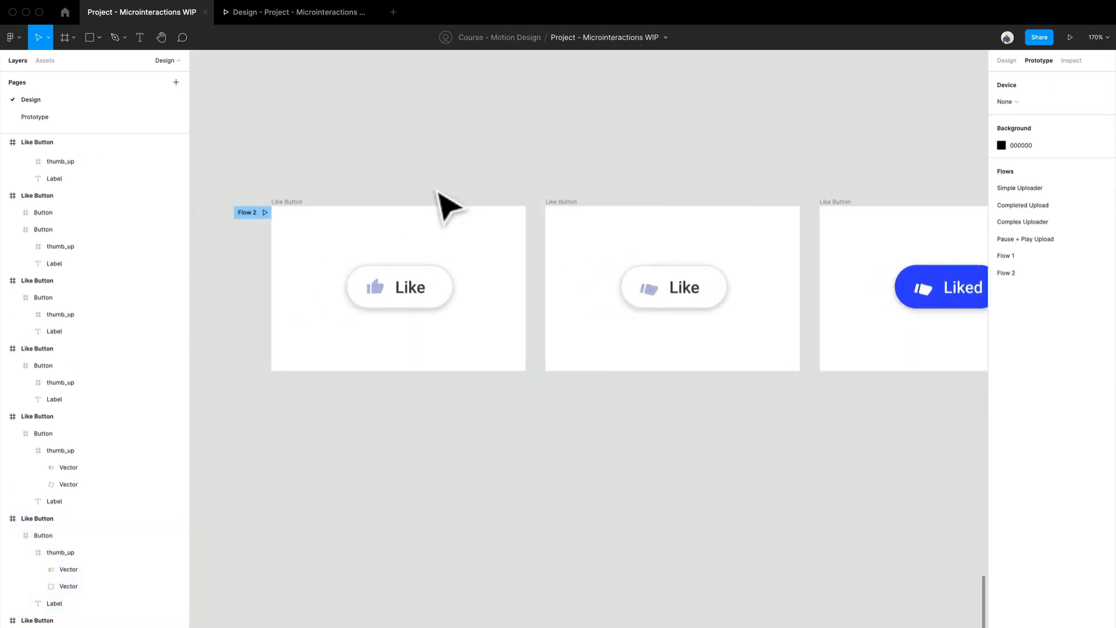
click(435, 297)
click(455, 296)
drag(454, 288, 639, 295)
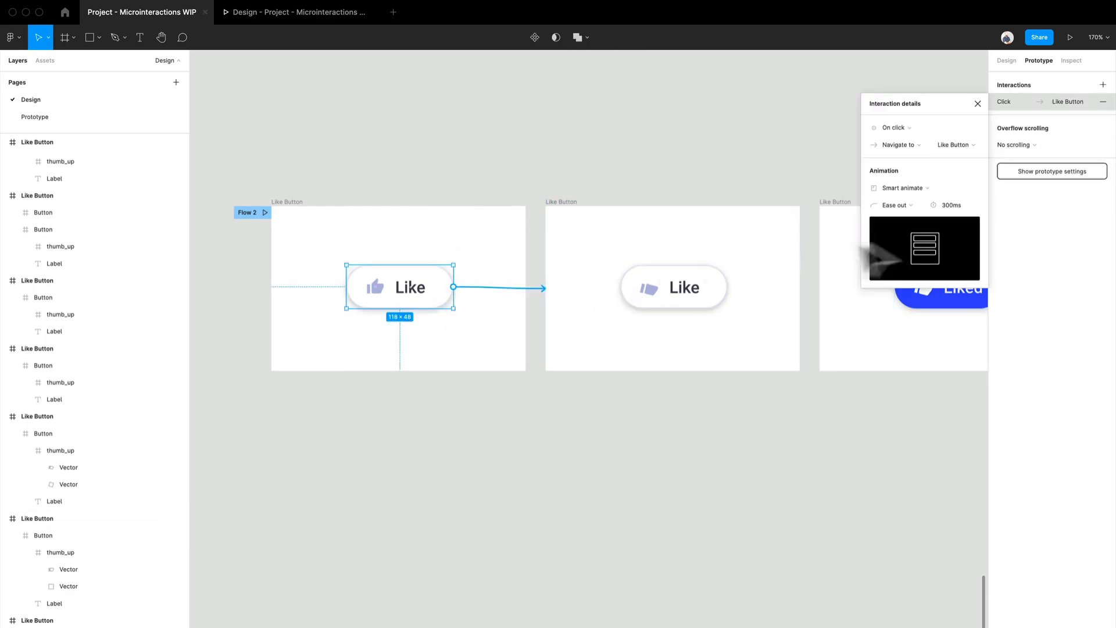
click(949, 205)
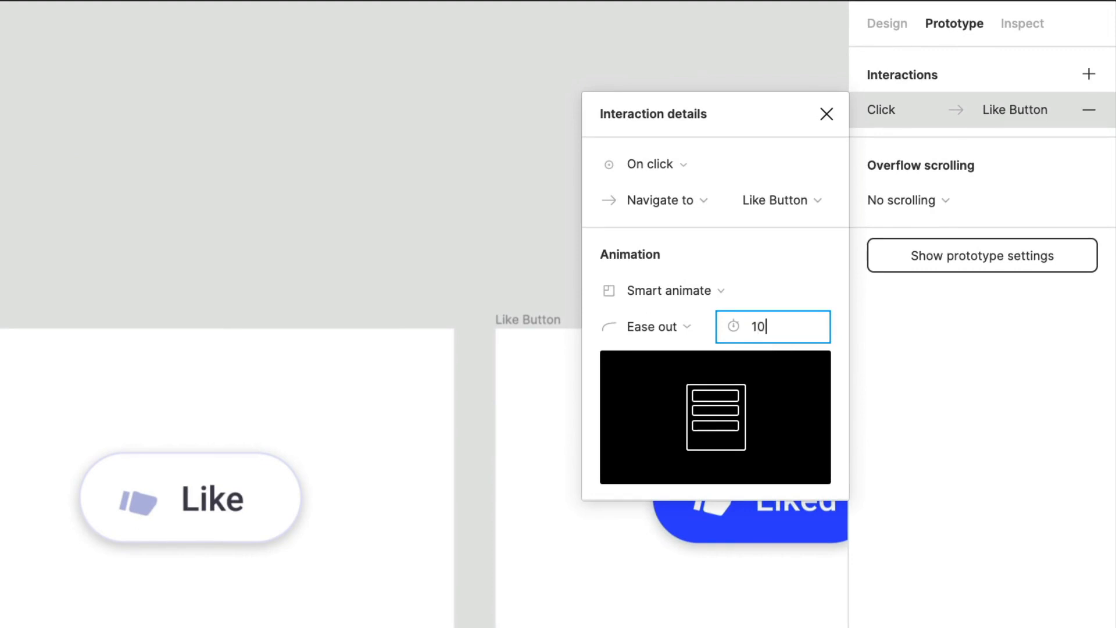
key(Return)
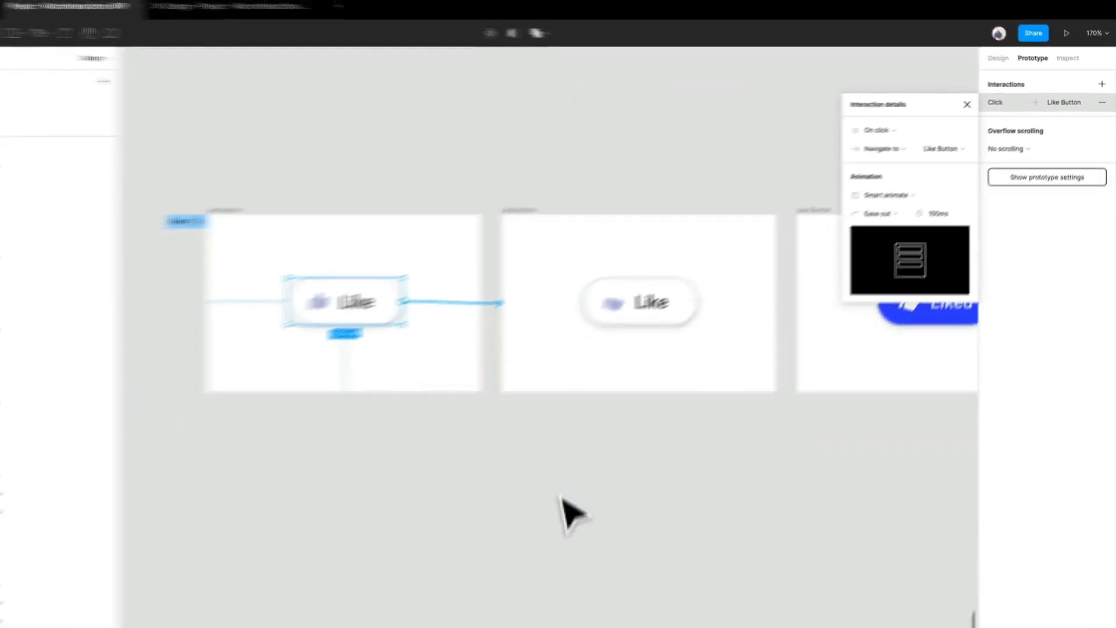
click(602, 477)
Connect the tilted-thumb Like frame to the tilted-thumb Liked frame, triggered after a 1 ms delay with a 200 ms animation
scroll(523, 471, right, 5)
click(323, 236)
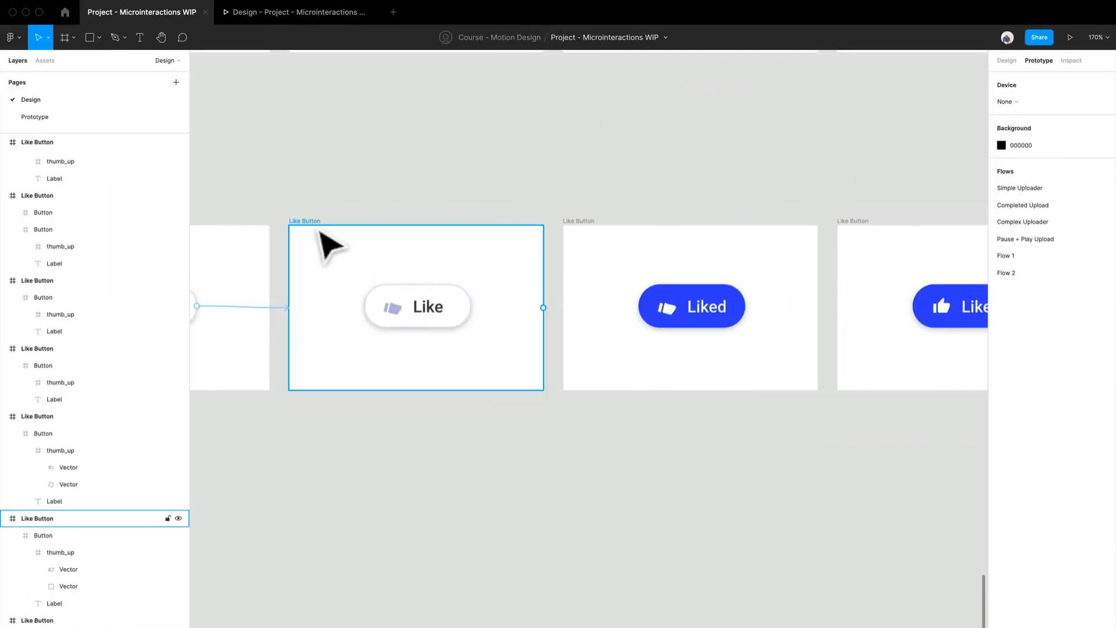
drag(543, 308, 679, 346)
click(901, 156)
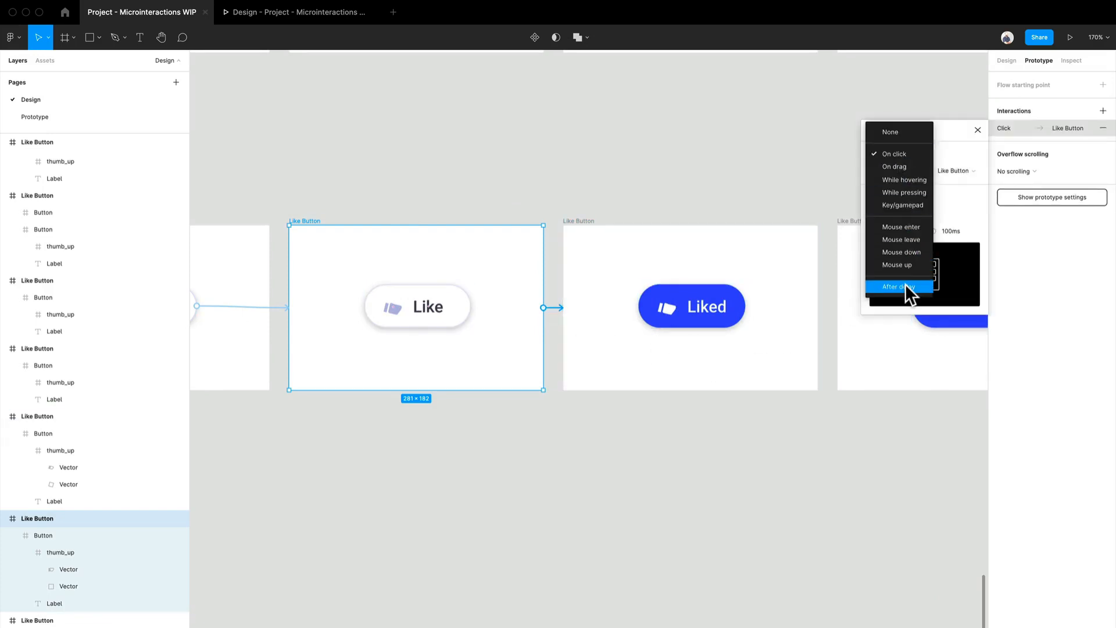
click(901, 286)
click(959, 156)
text(1)
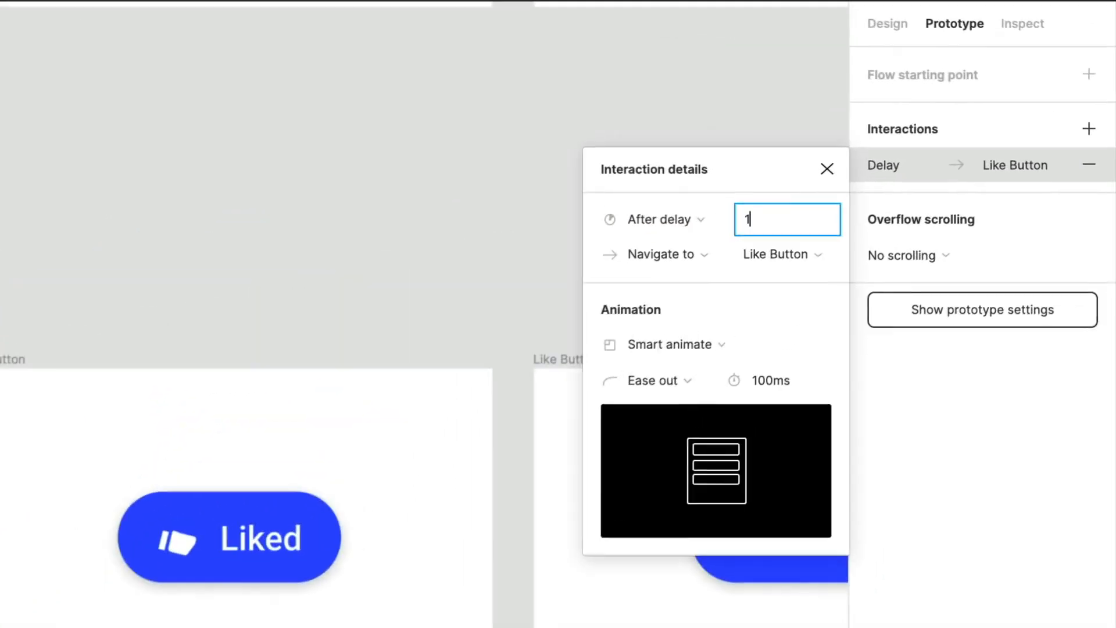
click(776, 387)
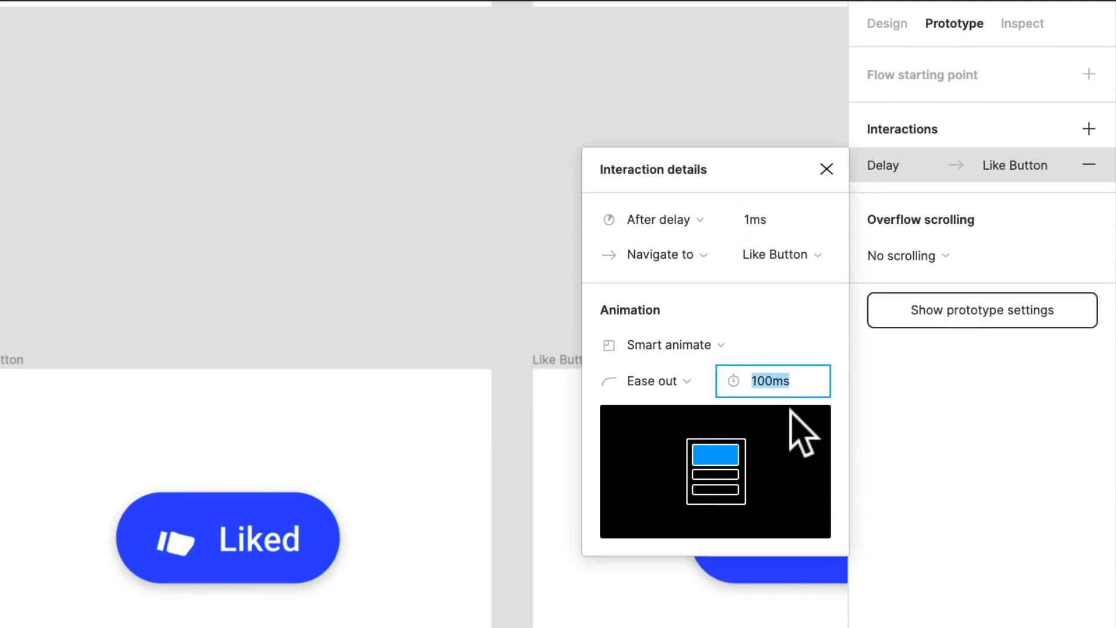
text(200)
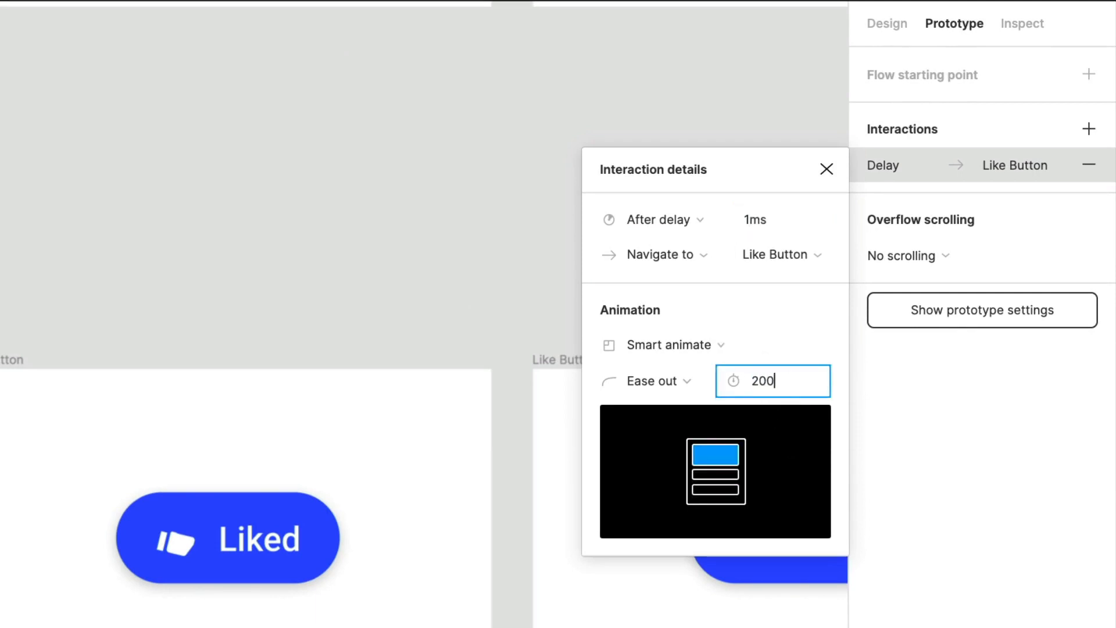
Confirm the 200 ms animation, and connect the tilted-thumb Liked frame to the upright-thumb Liked frame with an After delay trigger
key(Return)
click(504, 515)
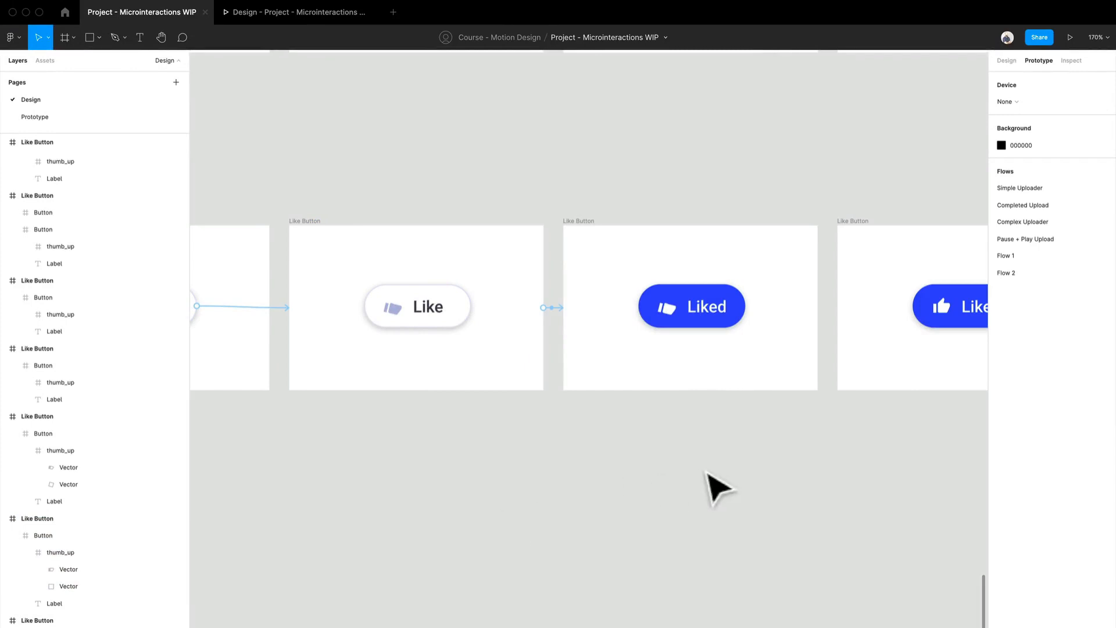
scroll(718, 488, right, 5)
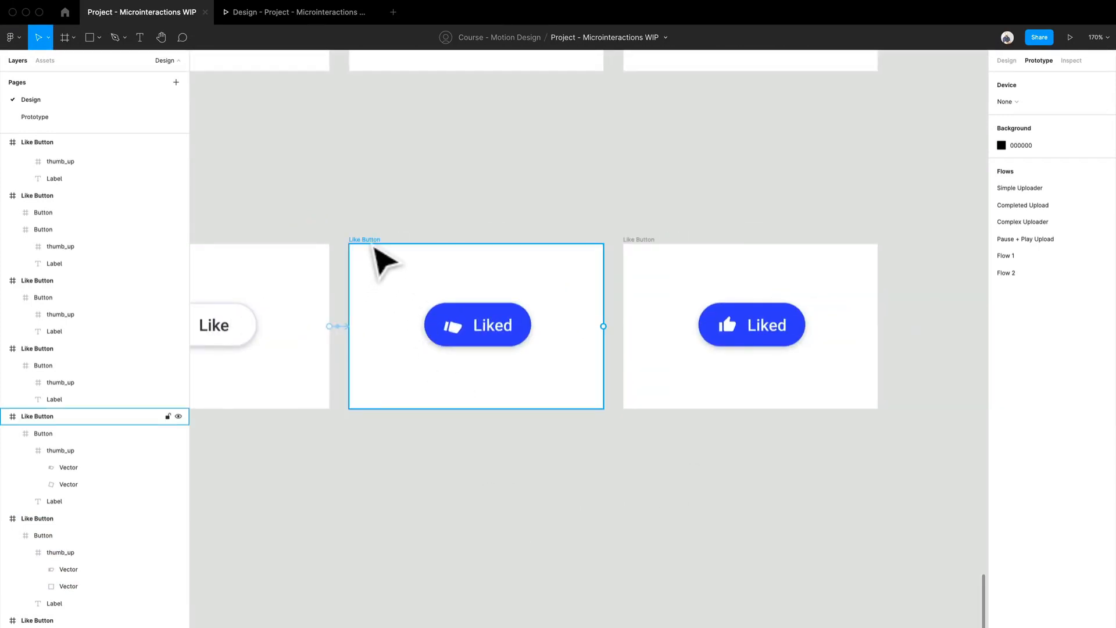
click(383, 262)
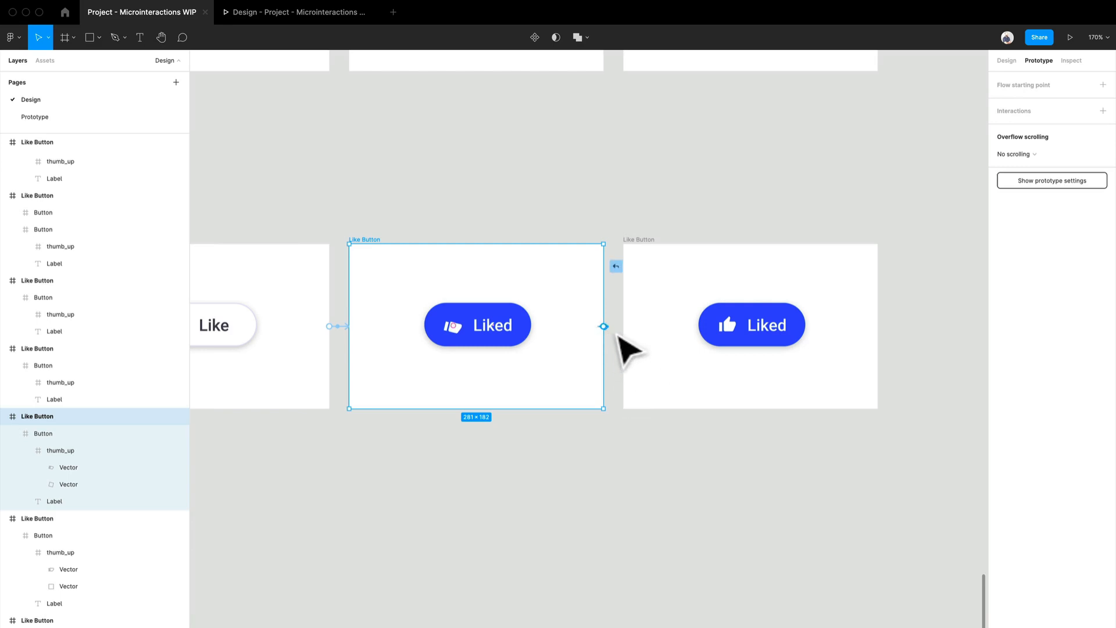
drag(605, 326, 646, 346)
click(897, 154)
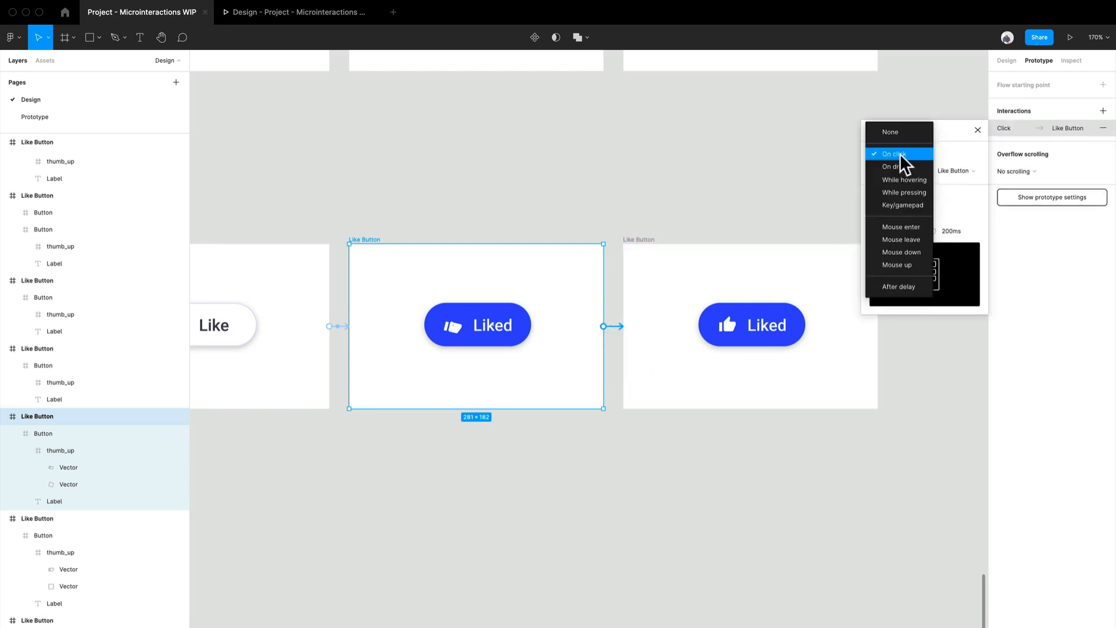
click(886, 290)
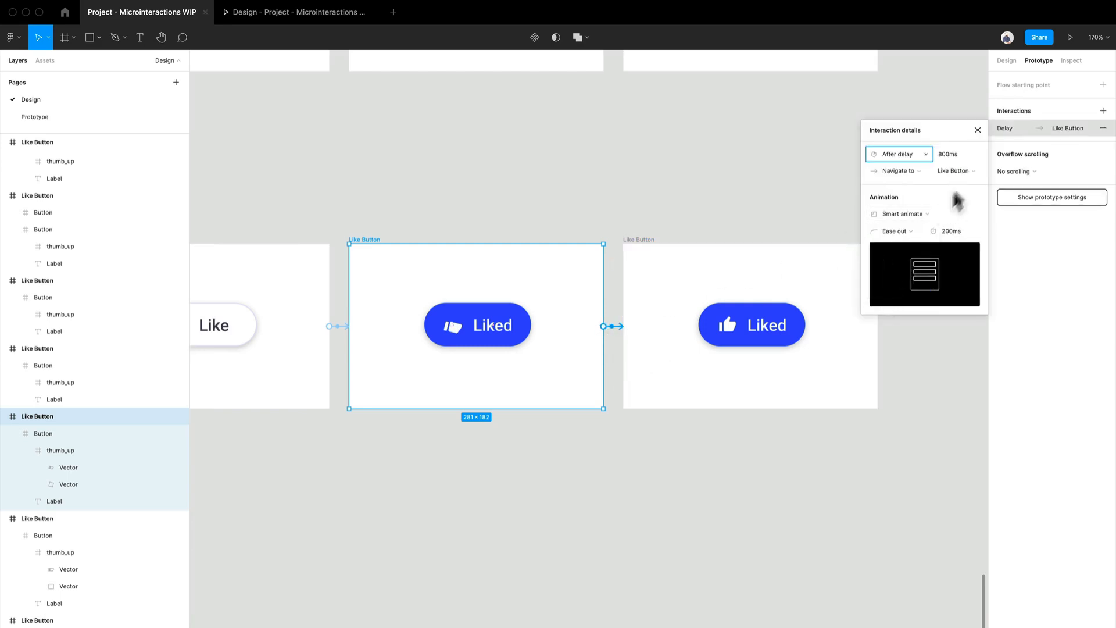
Set the connection to the upright-thumb Liked frame to a 100 ms delay and a 150 ms animation duration
click(952, 153)
text(1)
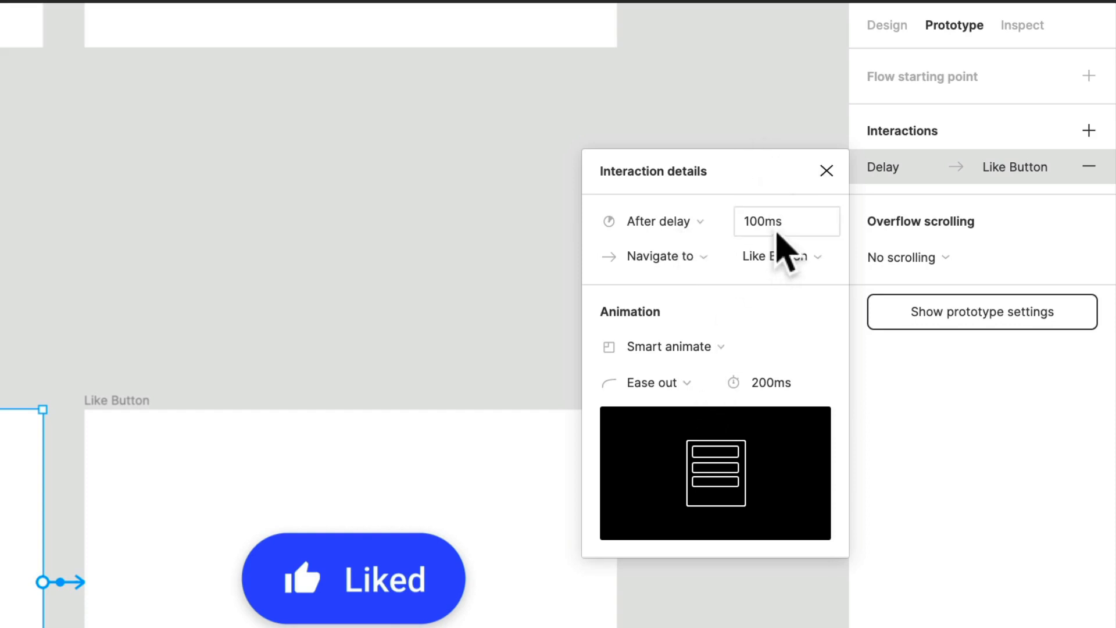
click(783, 383)
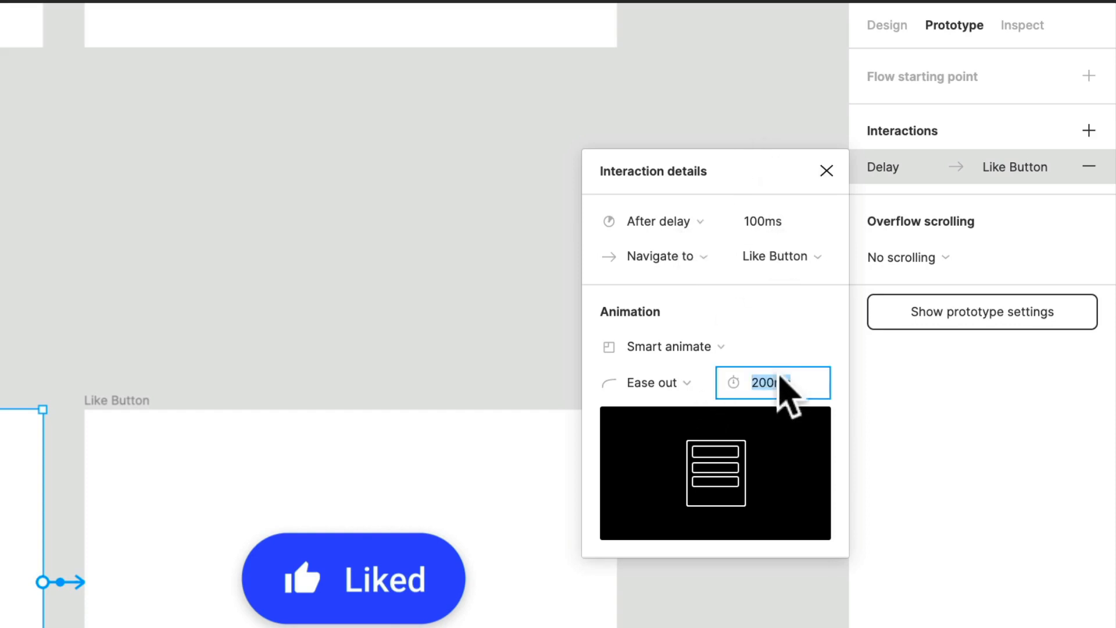
text(150)
key(Return)
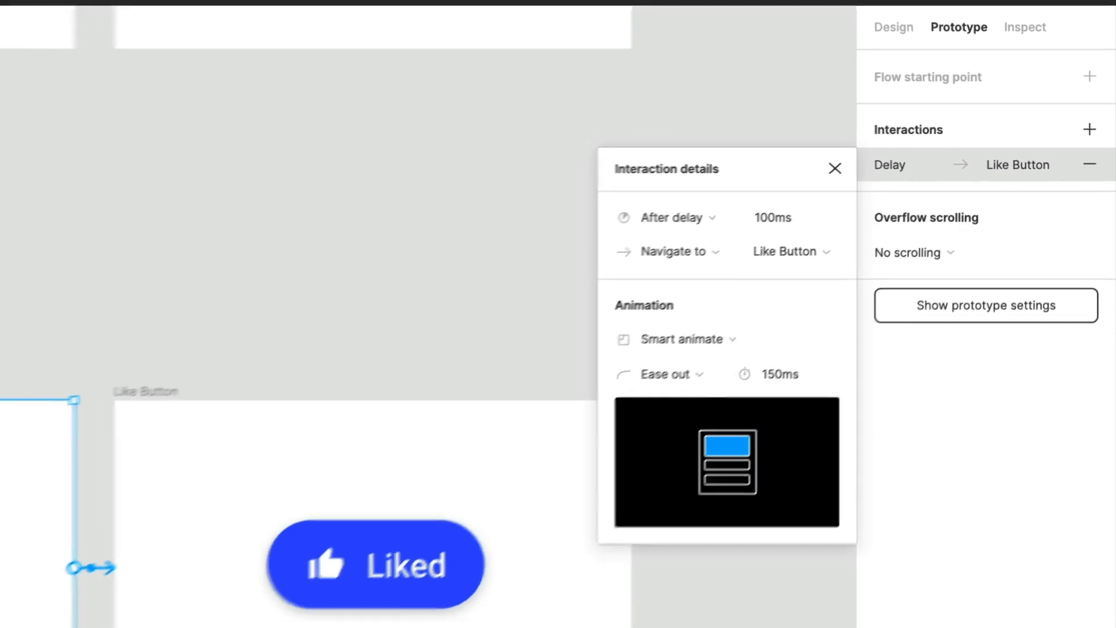
click(264, 384)
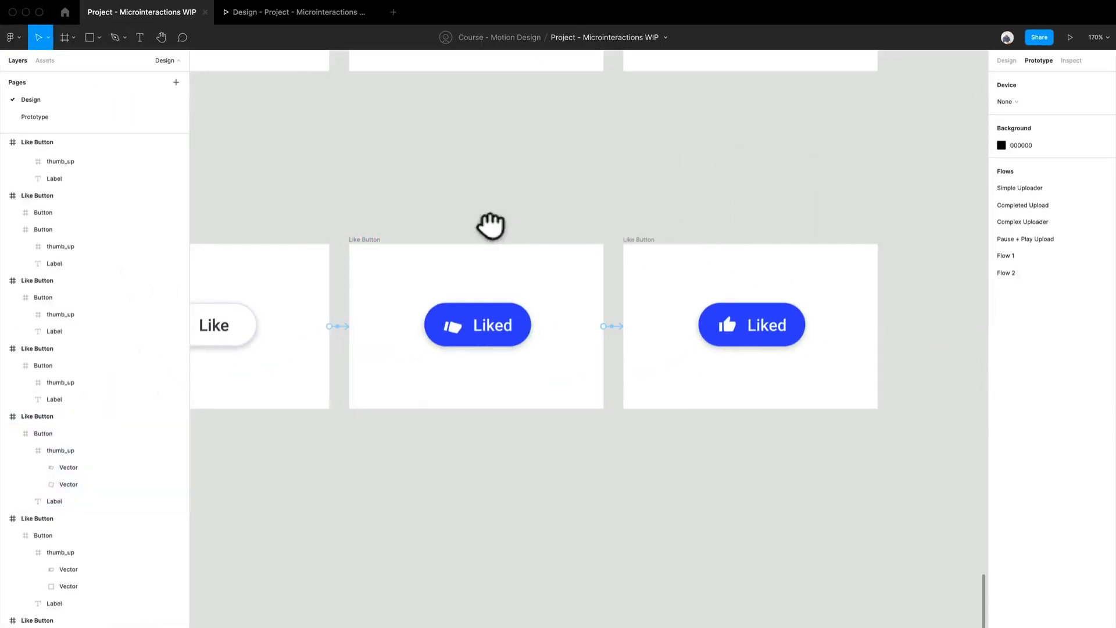
drag(491, 224, 635, 236)
scroll(629, 226, down, 10)
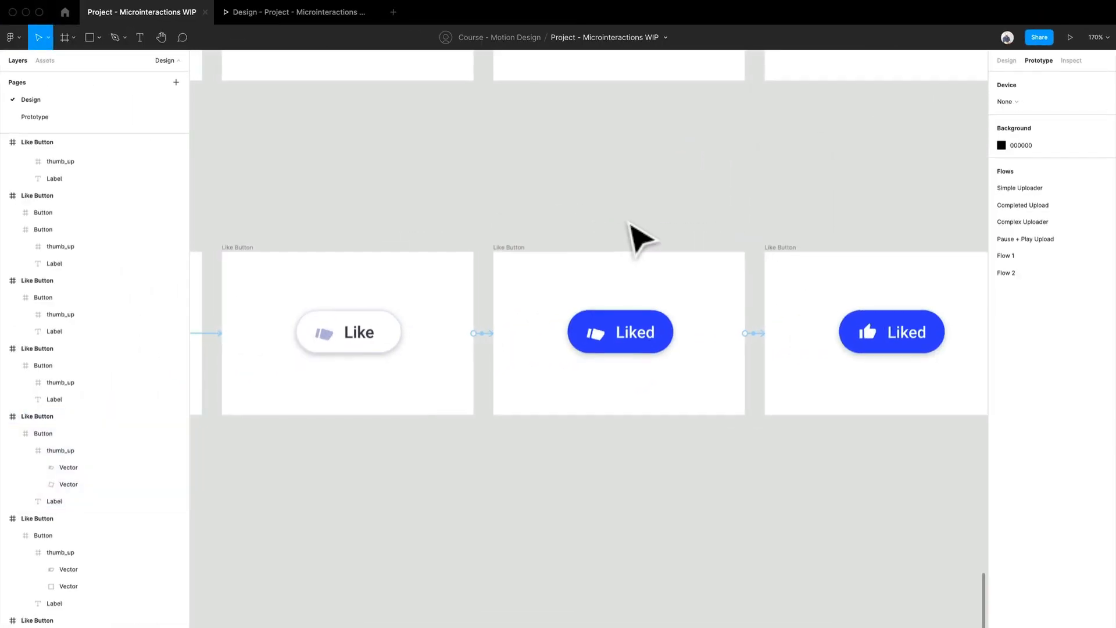